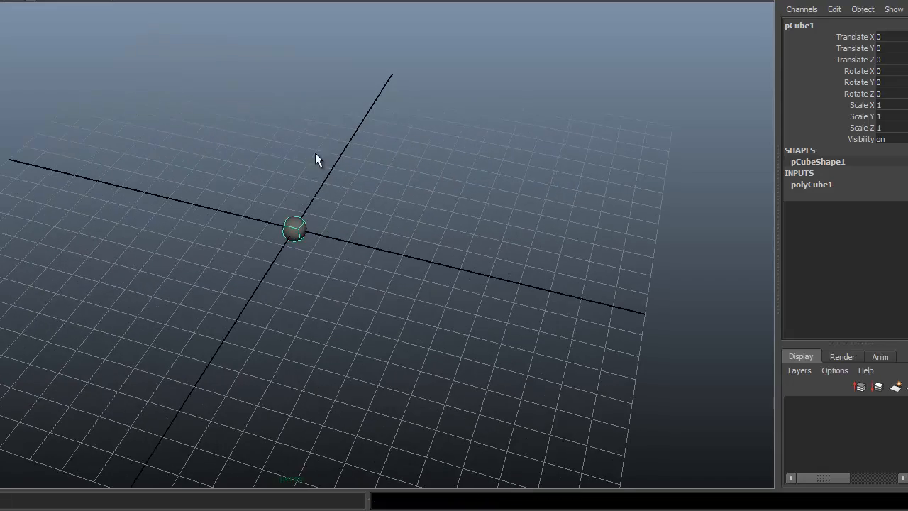
Scale the cube uniformly to about 2.66 and raise it to about 1.241 in Y
scroll(341, 197, "up", 5)
key("w")
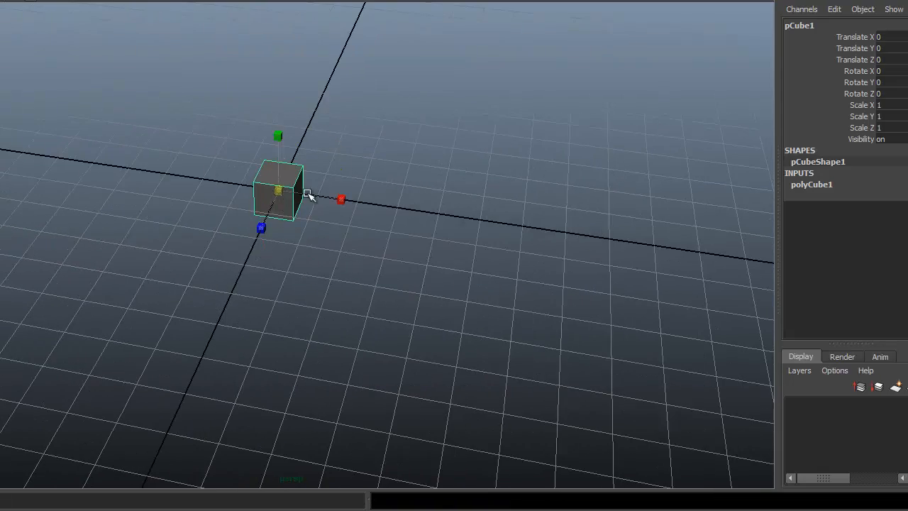
middle_click_drag(308, 196, 341, 154)
left_click_drag(340, 154, 300, 220, "alt")
key("w")
left_click_drag(315, 136, 284, 92, "alt")
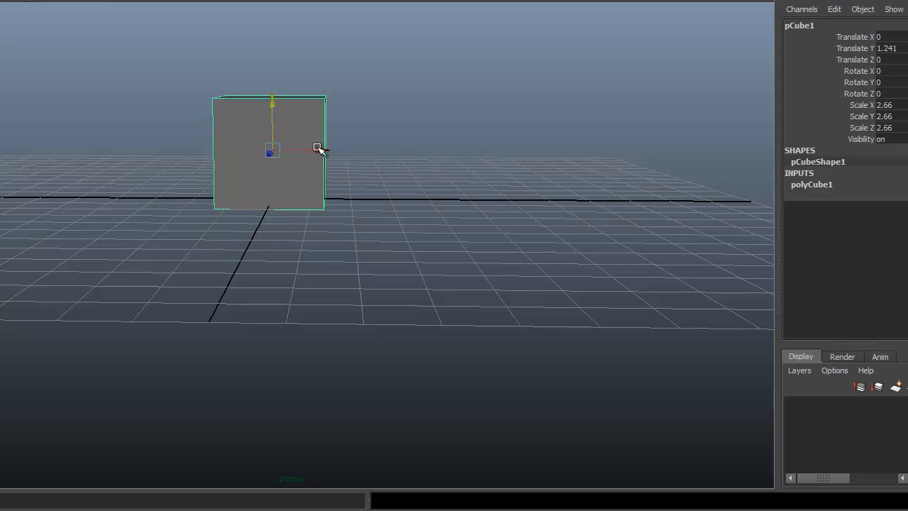
Move the cube along the X axis to about -2.832
left_click_drag(323, 149, 116, 124)
right_click_drag(116, 124, 192, 183, "alt")
middle_click_drag(191, 183, 386, 331, "alt")
right_click_drag(386, 330, 188, 187, "alt")
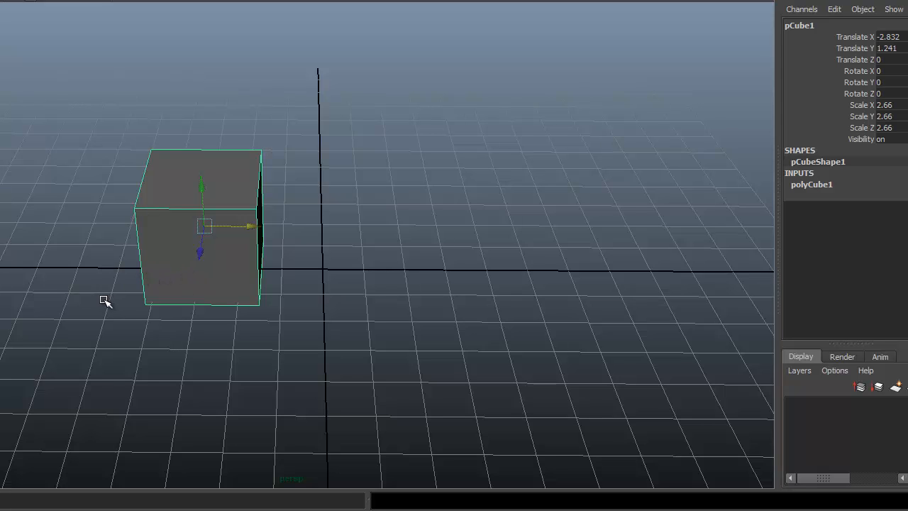
Select the cube's side face pointing along positive X and extrude it outward slightly
left_click_drag(192, 211, 249, 188, "alt")
right_click_drag(249, 188, 261, 226)
left_click(379, 239)
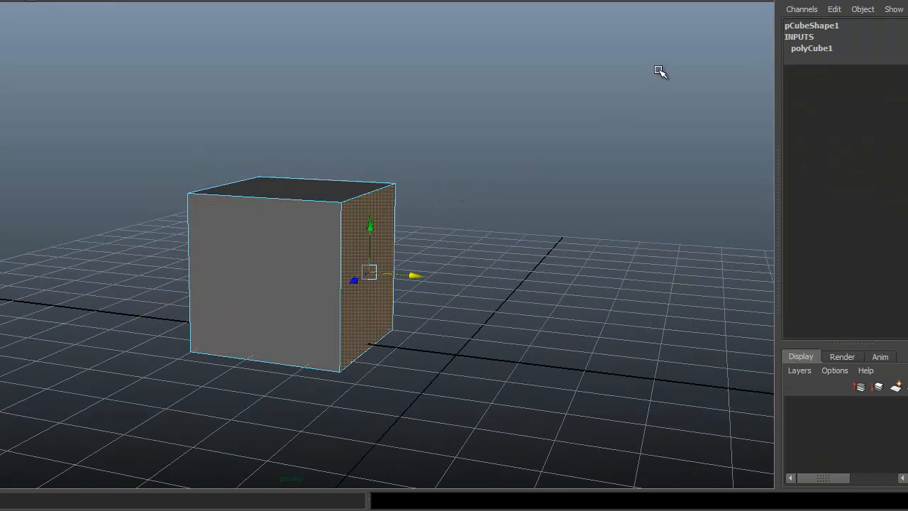
key("ctrl+e")
left_click_drag(503, 232, 547, 205, "alt")
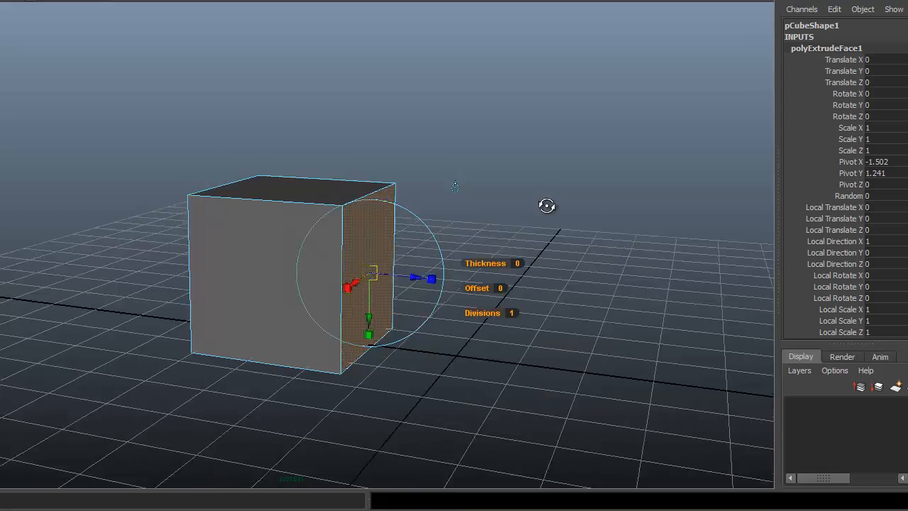
middle_click_drag(547, 205, 369, 192, "alt")
right_click_drag(369, 193, 346, 267, "alt")
left_click_drag(249, 268, 269, 254)
left_click_drag(277, 348, 284, 385, "alt")
Extrude the same side face inward to a smaller face and push that into the cube with a Local Translate Z of about -0.528
key("ctrl+e")
left_click_drag(244, 319, 107, 343, "alt")
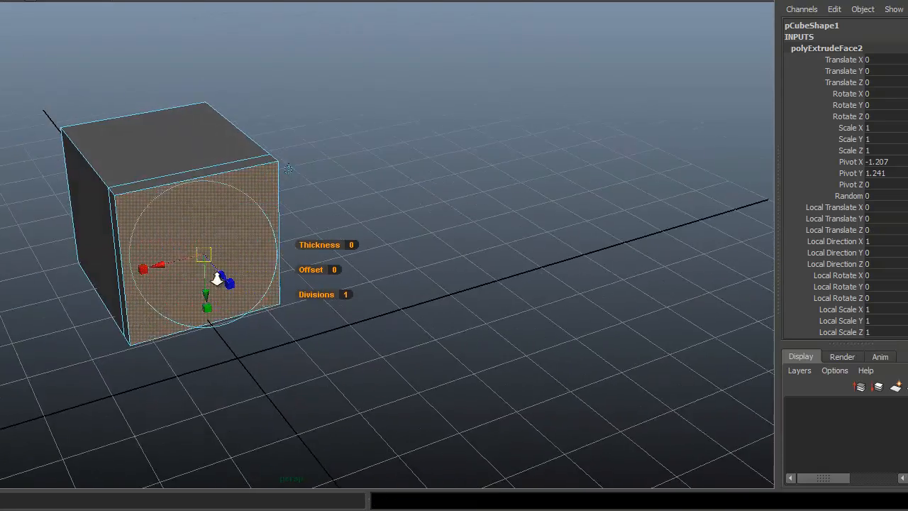
right_click_drag(217, 277, 232, 260, "alt")
middle_click_drag(233, 260, 241, 258, "alt")
key("ctrl+e")
left_click_drag(127, 306, 214, 261, "alt")
key("ctrl+e")
left_click_drag(312, 171, 317, 163, "alt")
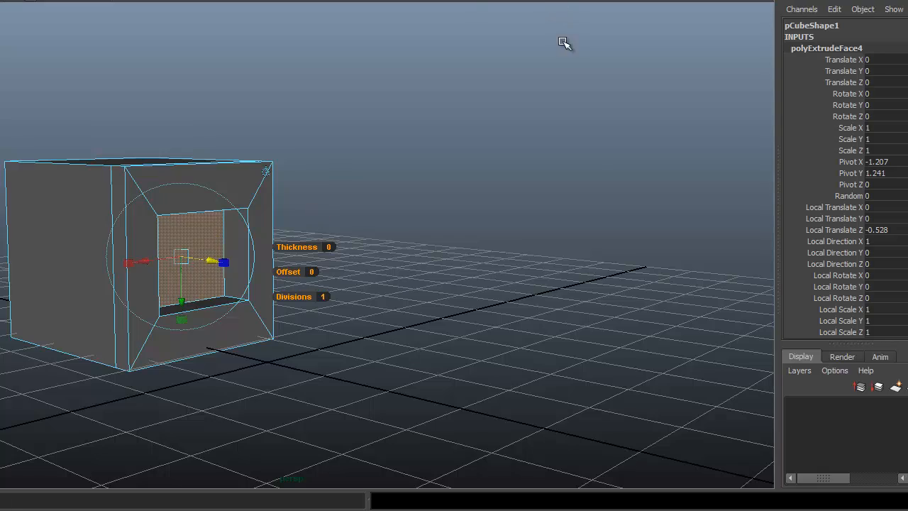
Create a polygon sphere and move it beside the cube to about X 1.744, Y 1.265
left_click_drag(154, 288, 482, 248, "alt")
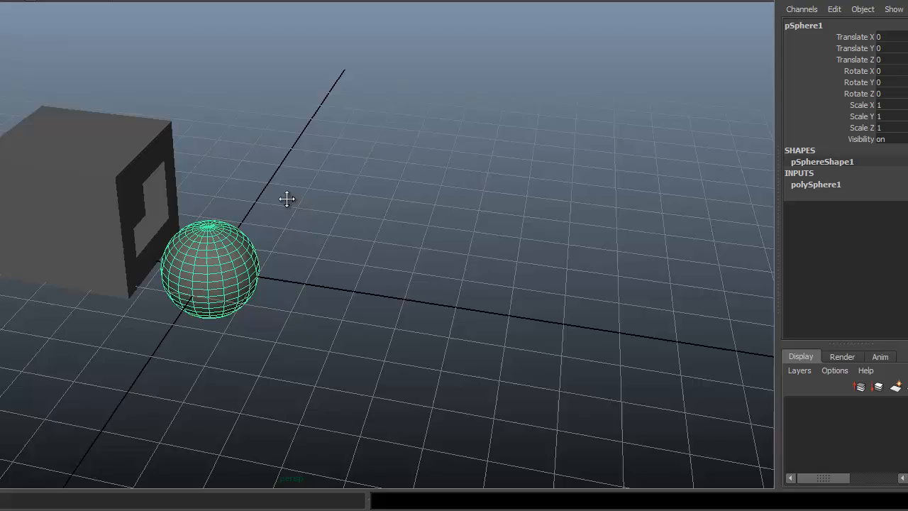
left_click_drag(288, 199, 407, 271, "alt")
left_click_drag(399, 196, 427, 204, "alt")
left_click_drag(366, 208, 367, 137)
left_click_drag(374, 135, 393, 164, "alt")
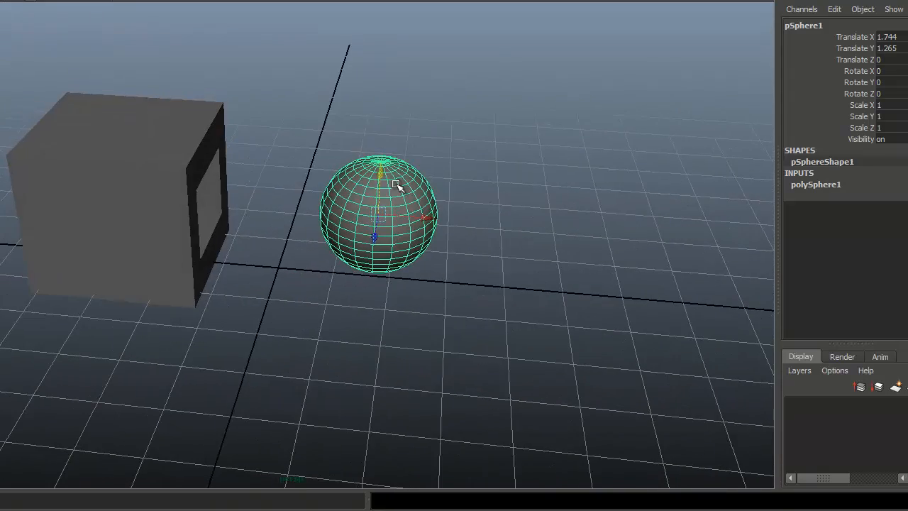
Try moving the sphere's pivot well away from it along X, and undo the pivot move
key("Insert")
left_click_drag(417, 216, 472, 178)
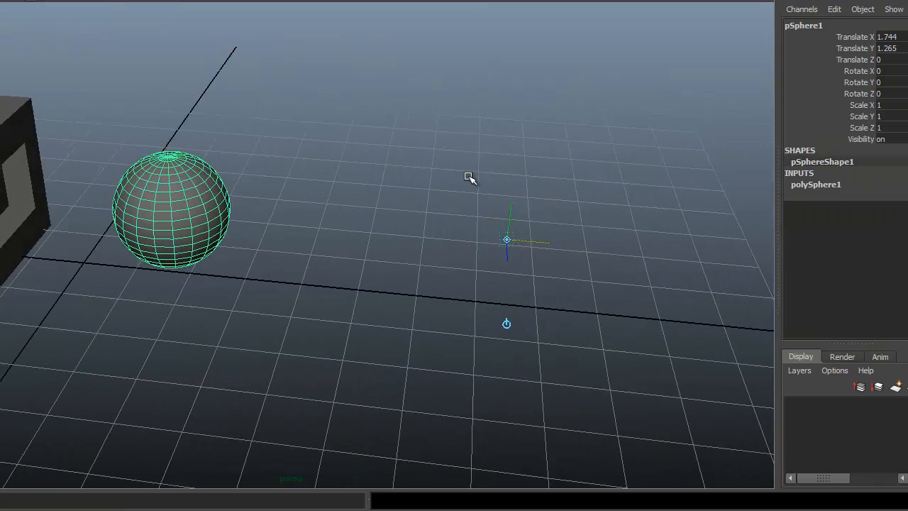
key("Insert")
left_click_drag(468, 291, 500, 239, "alt")
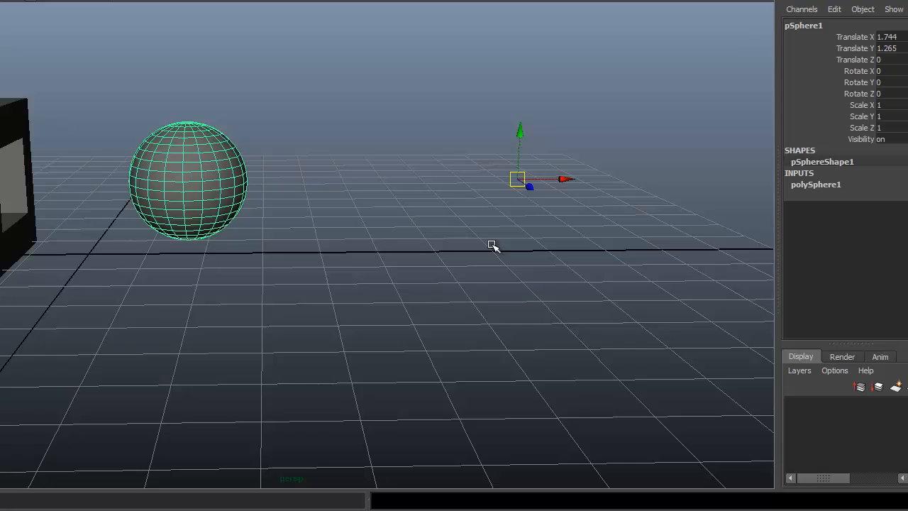
key("ctrl+z")
left_click_drag(493, 248, 486, 201, "alt")
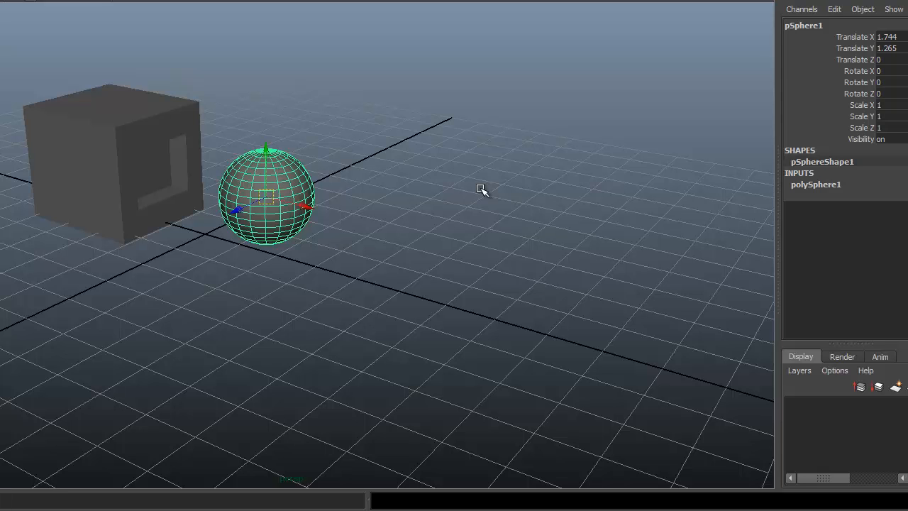
left_click_drag(407, 194, 397, 241, "alt")
right_click_drag(397, 241, 224, 134, "alt")
middle_click_drag(225, 134, 217, 238, "alt")
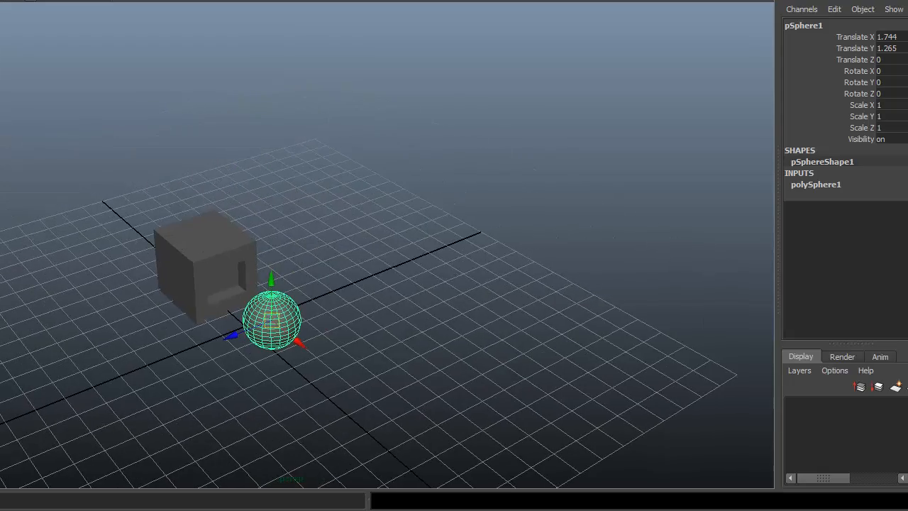
left_click_drag(197, 243, 142, 127, "alt")
right_click_drag(142, 126, 213, 172, "alt")
left_click_drag(212, 172, 270, 193, "alt")
right_click_drag(269, 193, 352, 197, "alt")
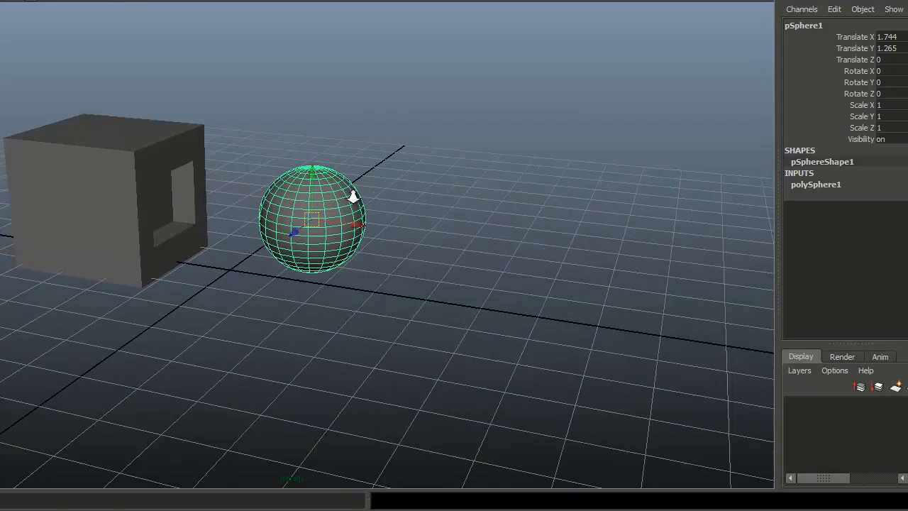
left_click_drag(352, 197, 326, 202, "alt")
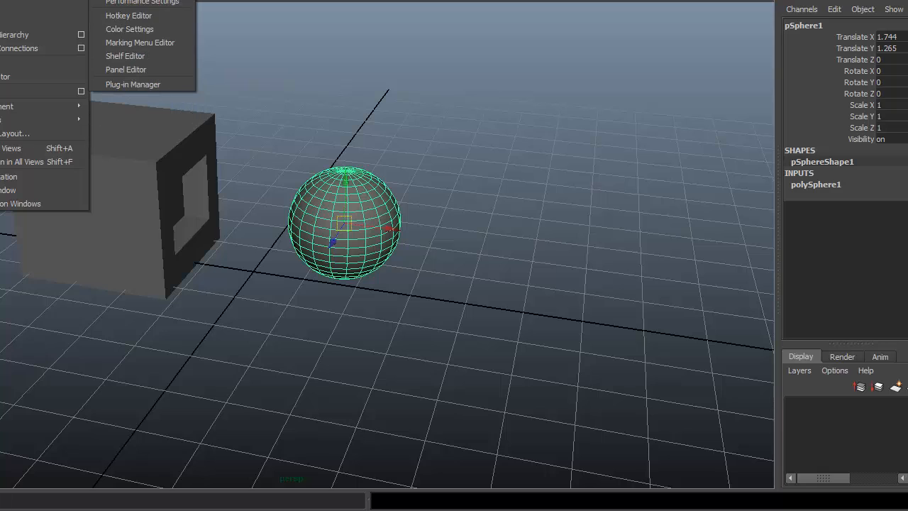
Open the Hotkey Editor and place its window clear of the main menu bar
left_click(144, 20)
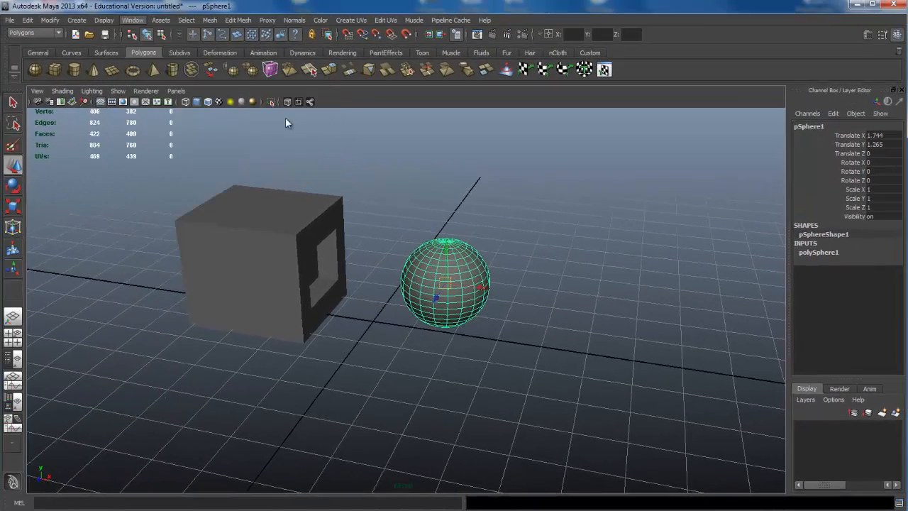
left_click_drag(443, 77, 294, 47)
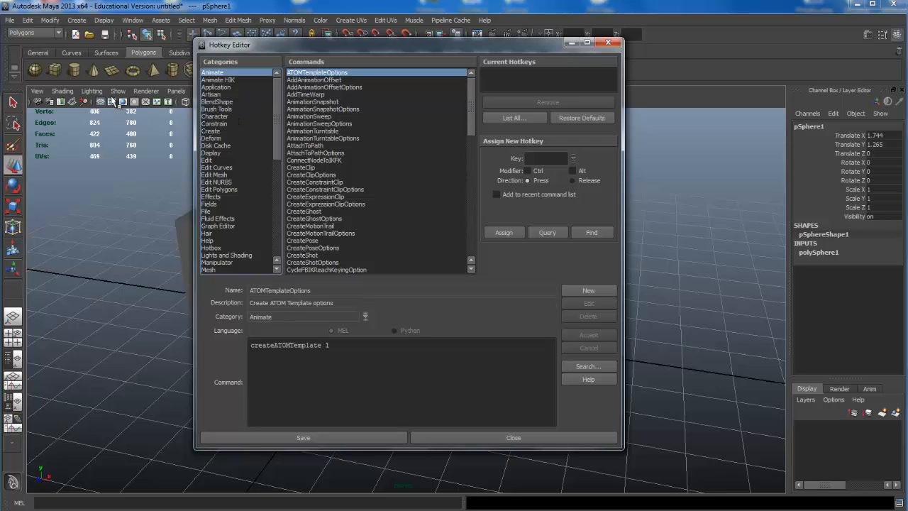
left_click_drag(278, 135, 268, 78)
left_click_drag(260, 42, 260, 67)
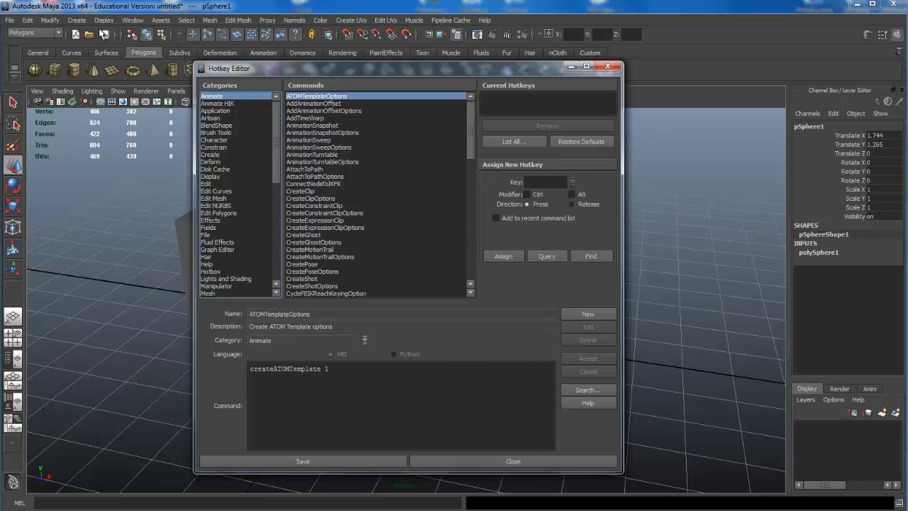
Look through the Mesh and Edit Mesh commands, including the Booleans, for commands and their existing shortcuts
left_click(216, 24)
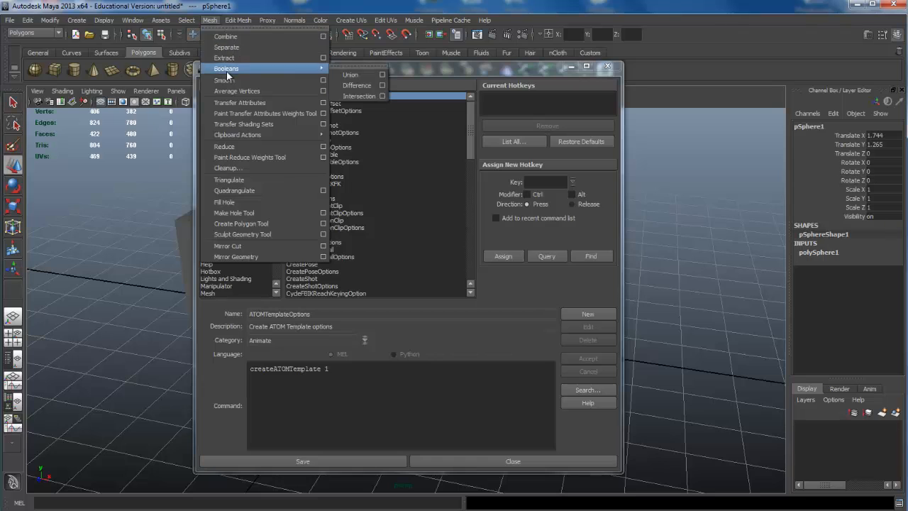
left_click(230, 22)
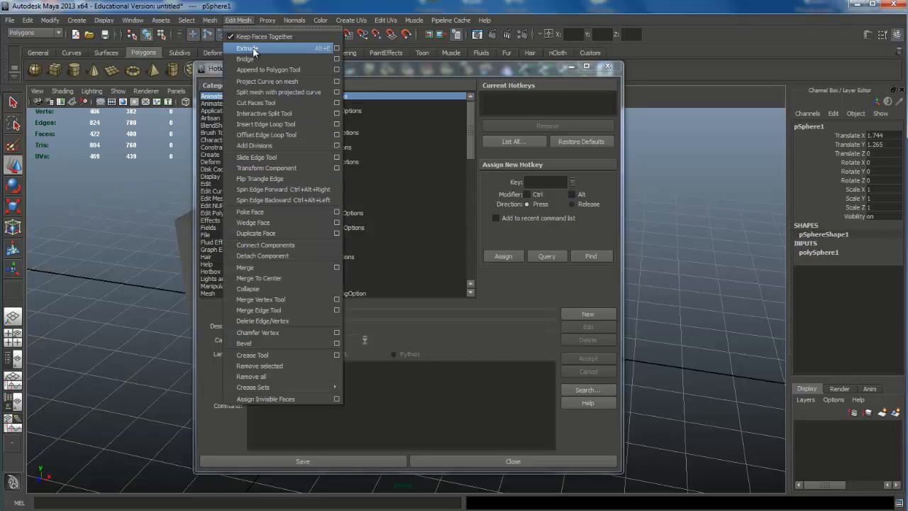
left_click(210, 19)
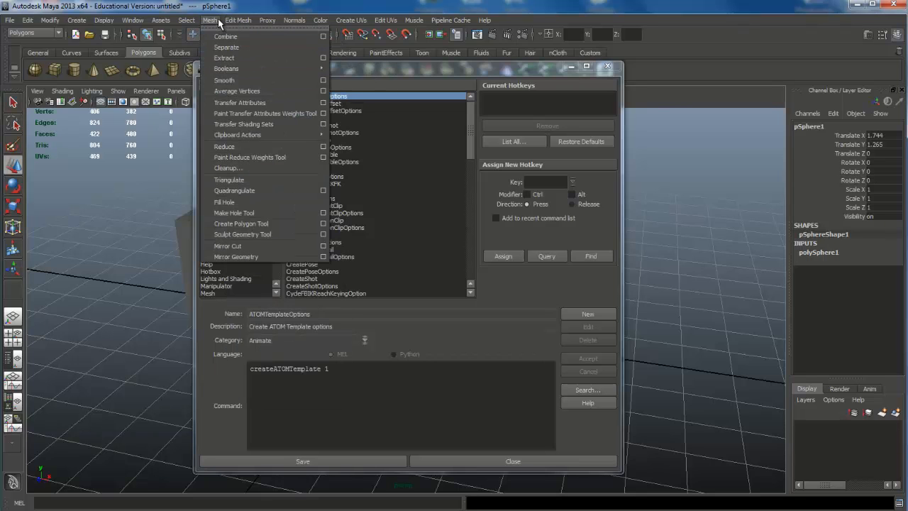
mouse_move(222, 71)
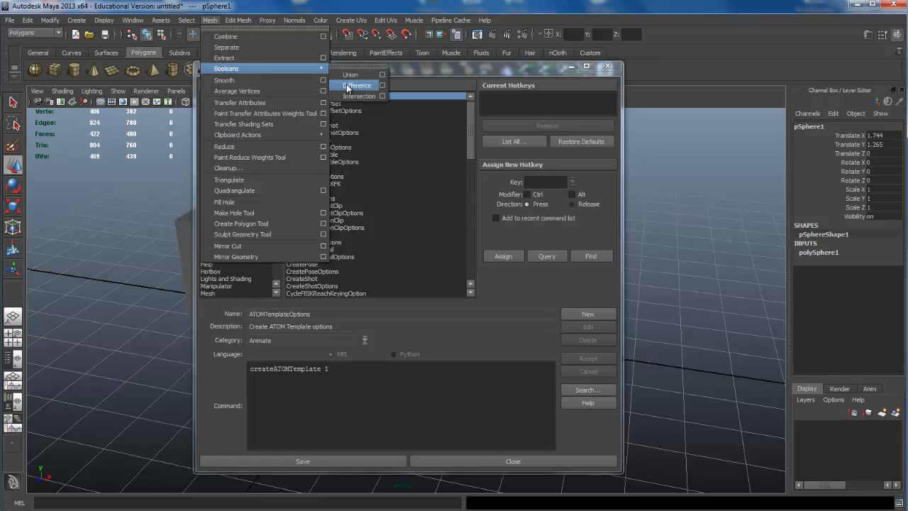
left_click(425, 69)
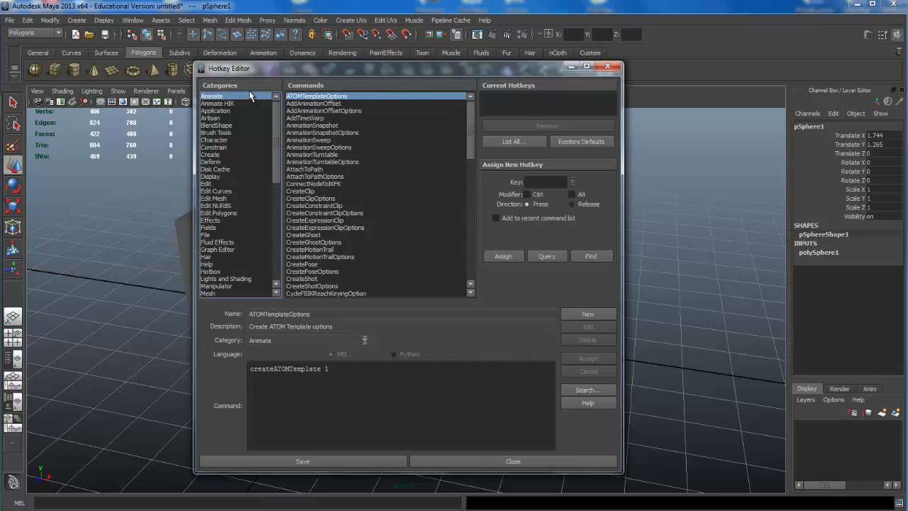
Browse the hotkey categories, including Edit Polygons and Edit Curves, and display the commands of the Mesh category
scroll(208, 191, "down", 3)
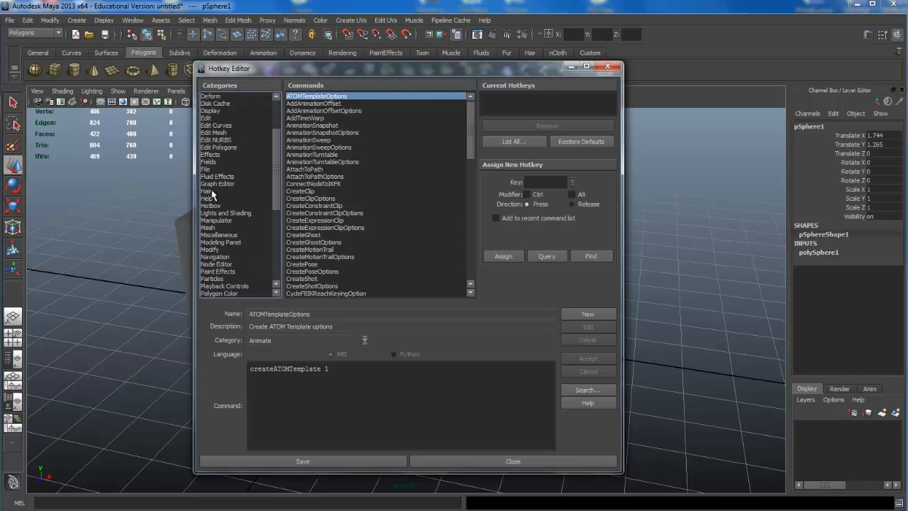
scroll(212, 194, "down", 5)
scroll(217, 161, "up", 8)
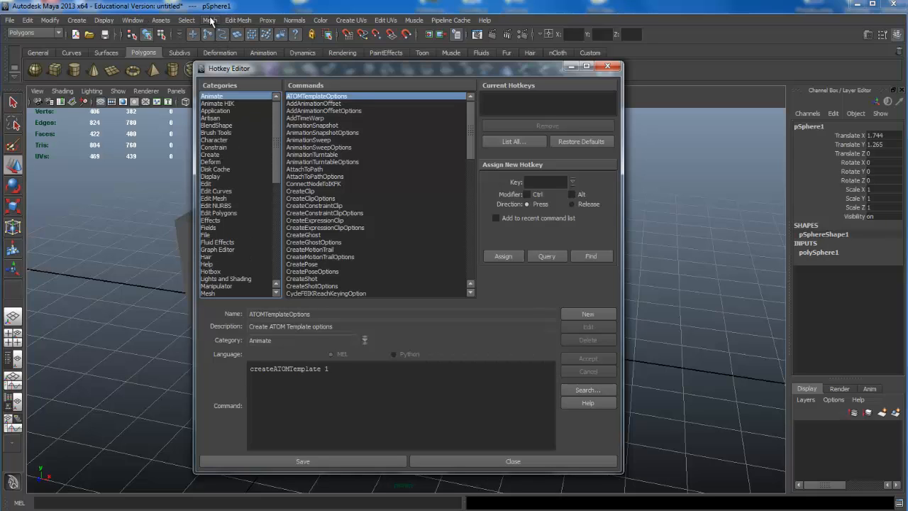
left_click(220, 212)
scroll(217, 220, "down", 4)
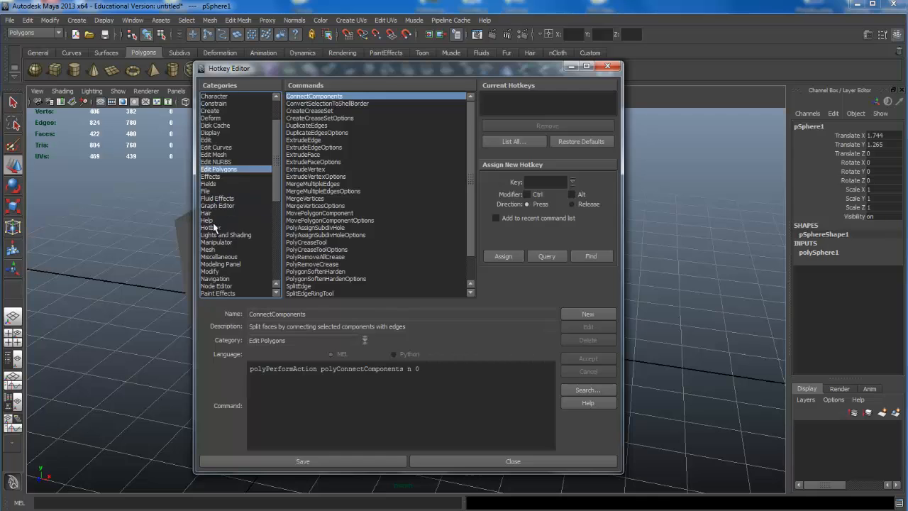
left_click_drag(213, 207, 222, 253)
scroll(221, 242, "up", 2)
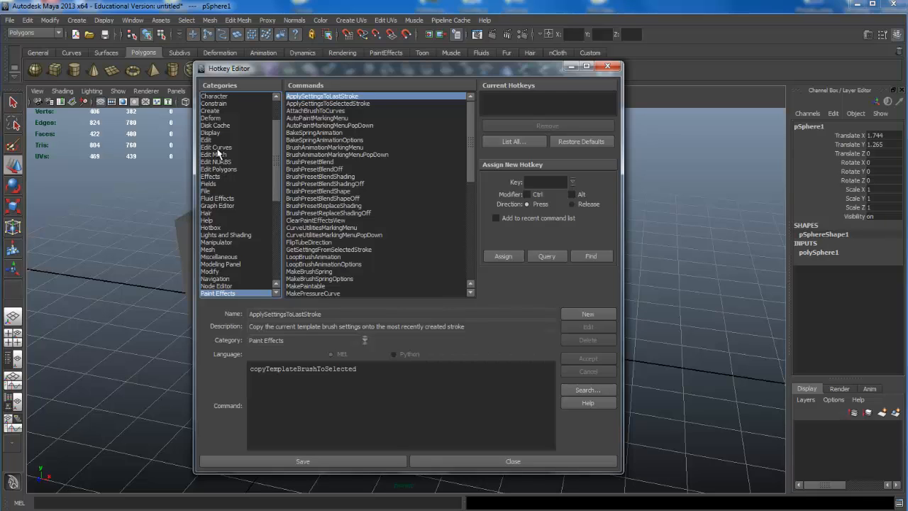
left_click(218, 148)
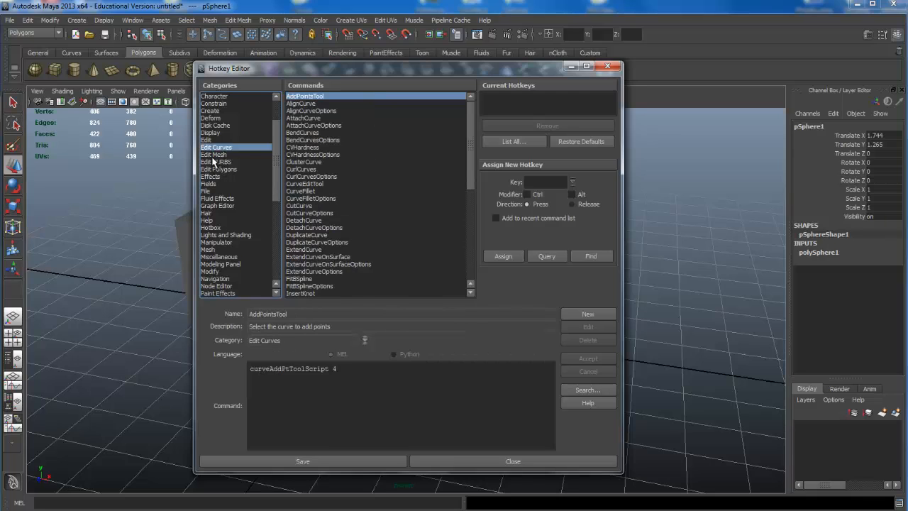
scroll(213, 176, "down", 2)
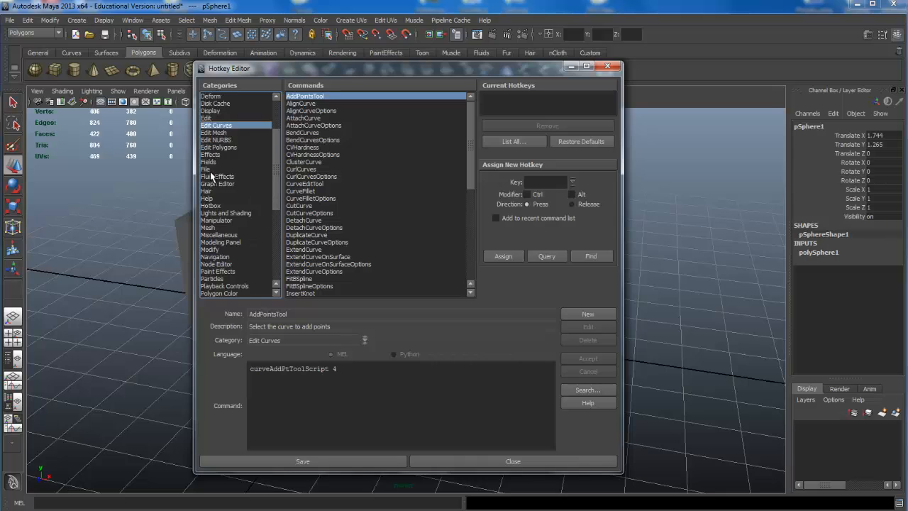
scroll(211, 183, "down", 1)
left_click(212, 184)
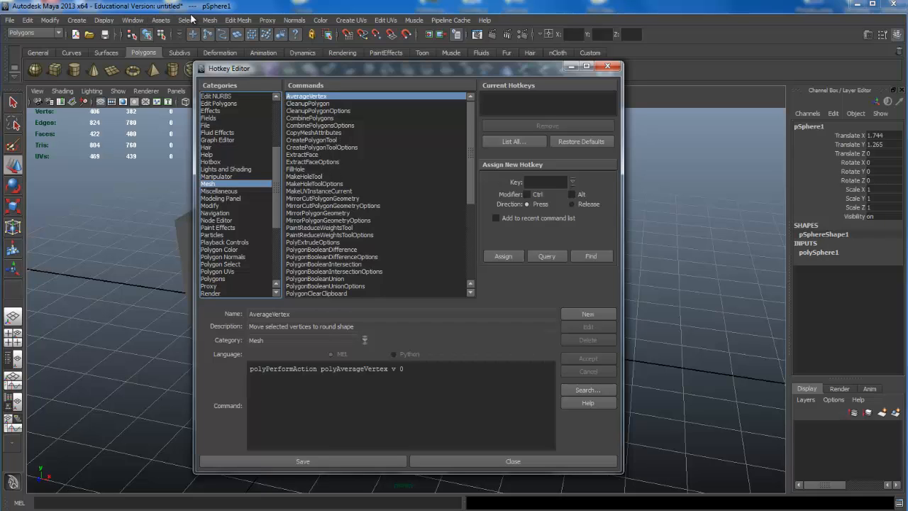
Check the available Mesh operations against the category's command list and select the CombinePolygons command
left_click(209, 19)
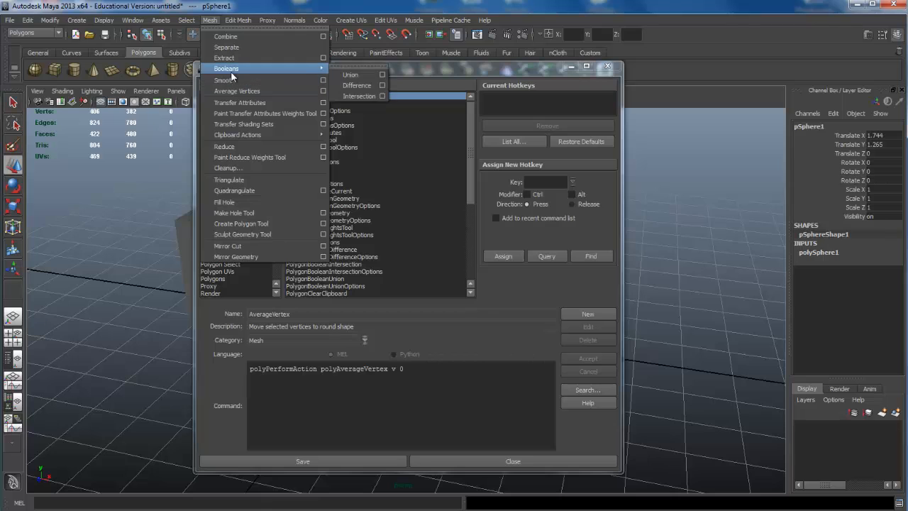
left_click(170, 183)
left_click(323, 104)
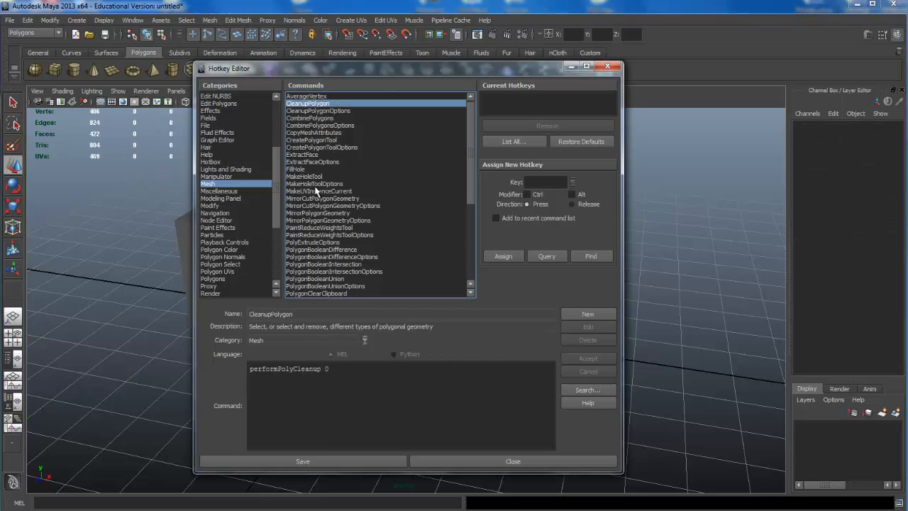
scroll(312, 190, "down", 2)
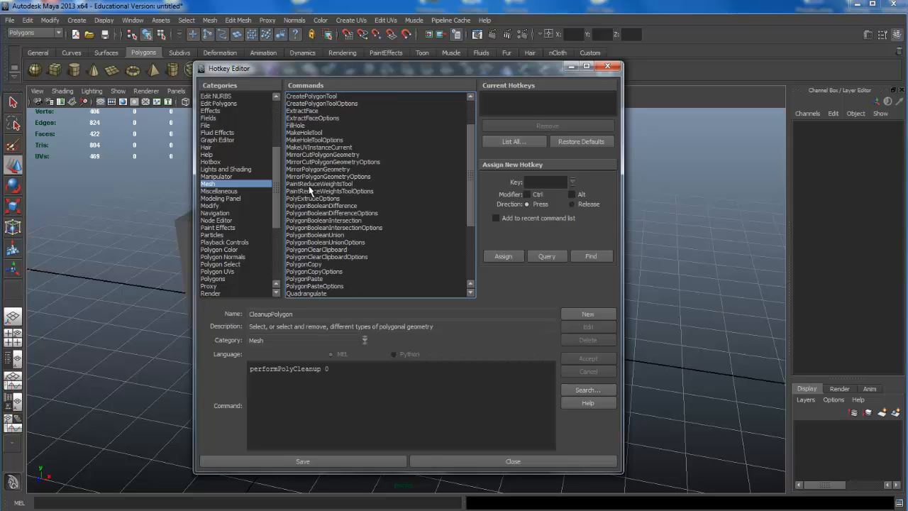
scroll(310, 190, "down", 2)
scroll(310, 190, "up", 4)
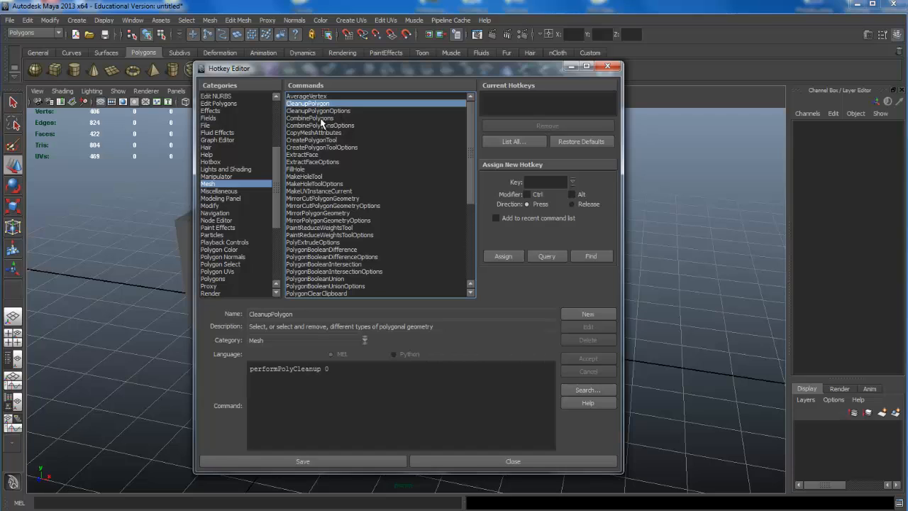
left_click(321, 118)
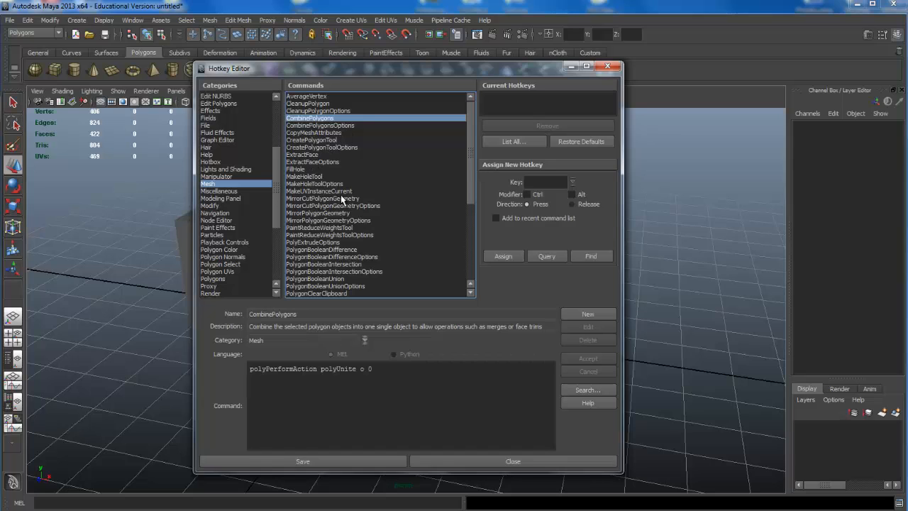
Select the PolygonBooleanDifference command in the Mesh category and dismiss the Windows color scheme prompt
scroll(341, 200, "down", 1)
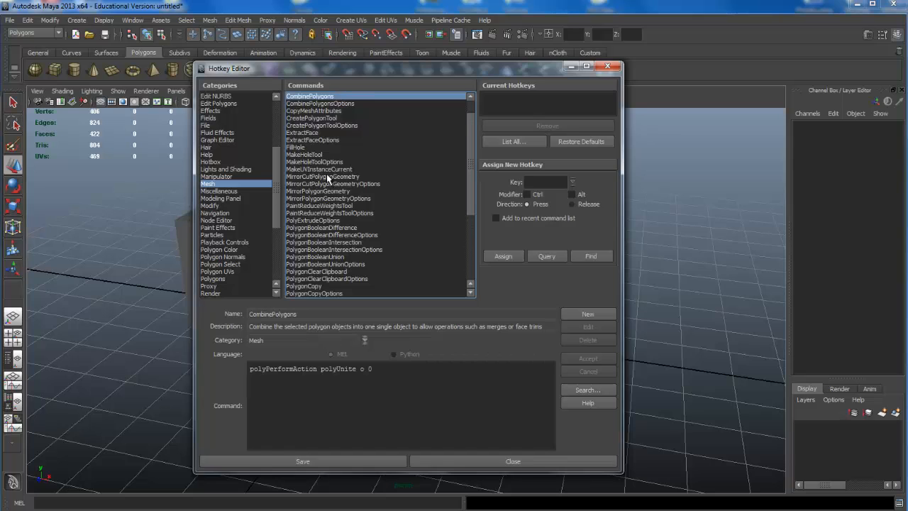
scroll(322, 185, "down", 1)
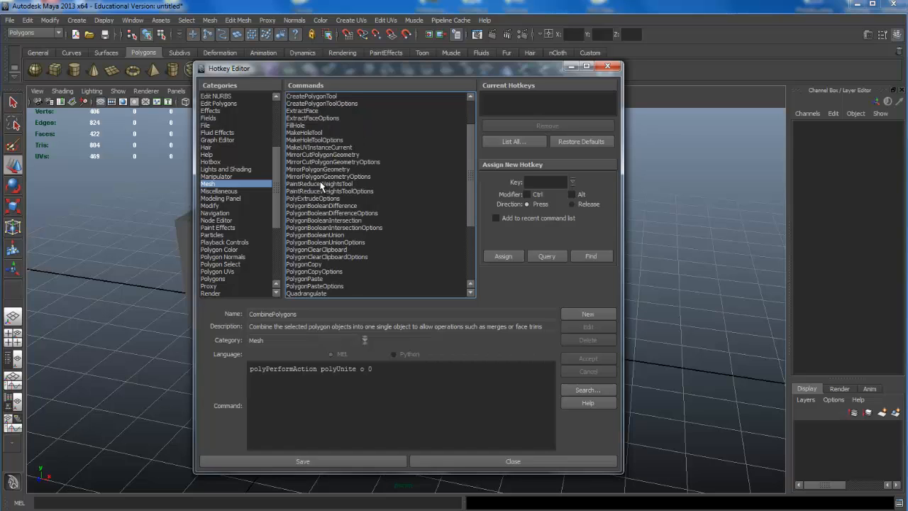
left_click(302, 206)
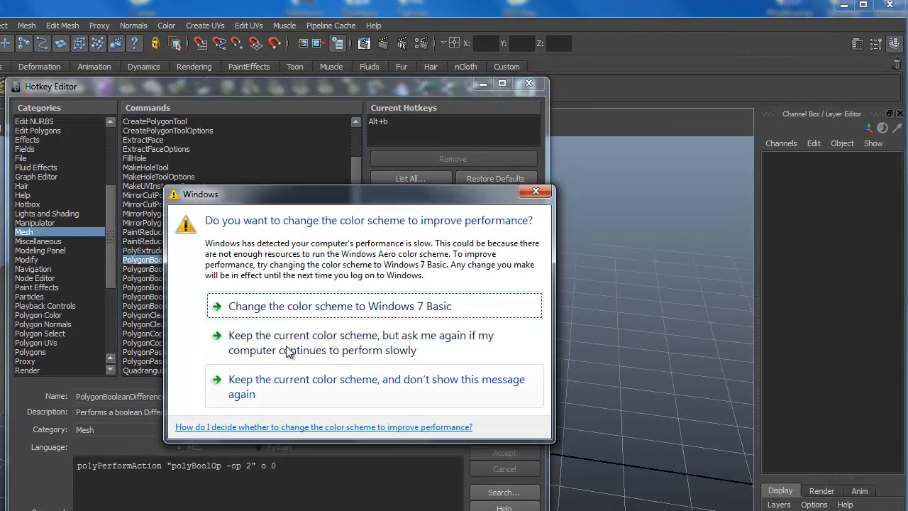
left_click(537, 190)
left_click(529, 182)
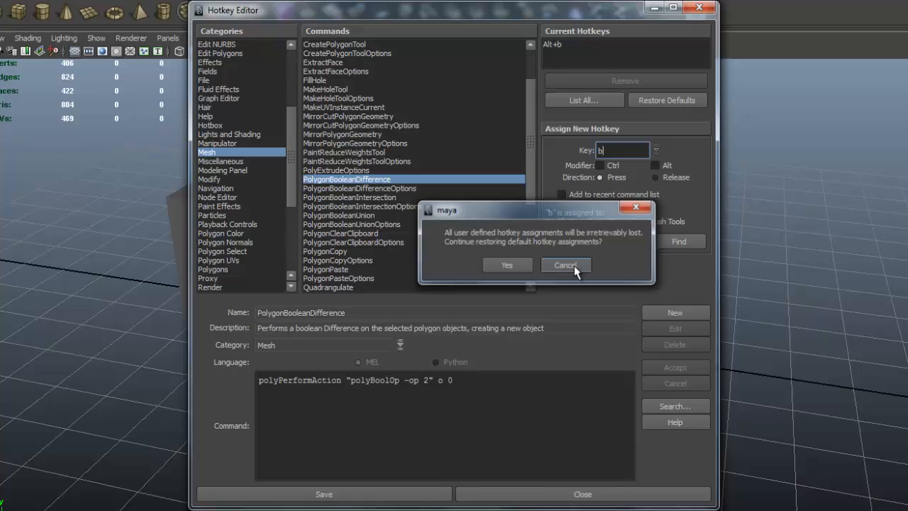
Cancel restoring the default hotkeys and try to assign Alt+b to PolygonBooleanDifference
left_click(391, 347)
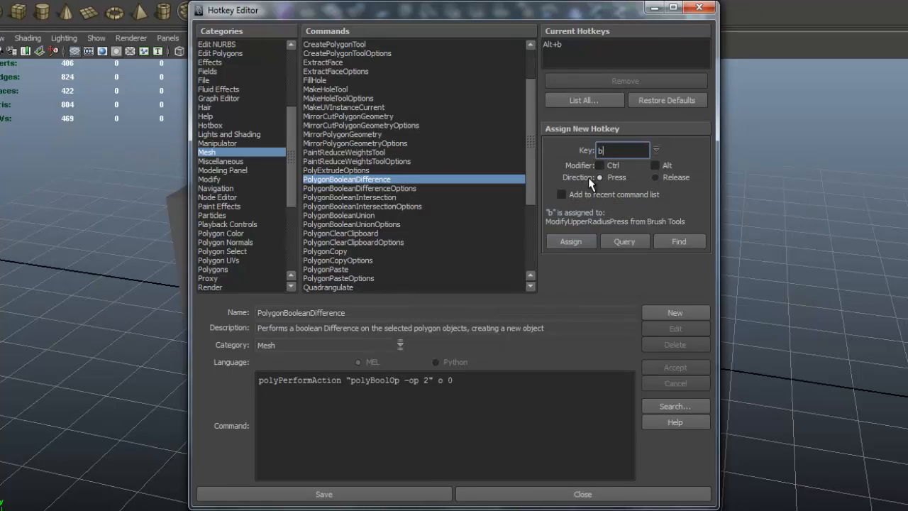
left_click(656, 165)
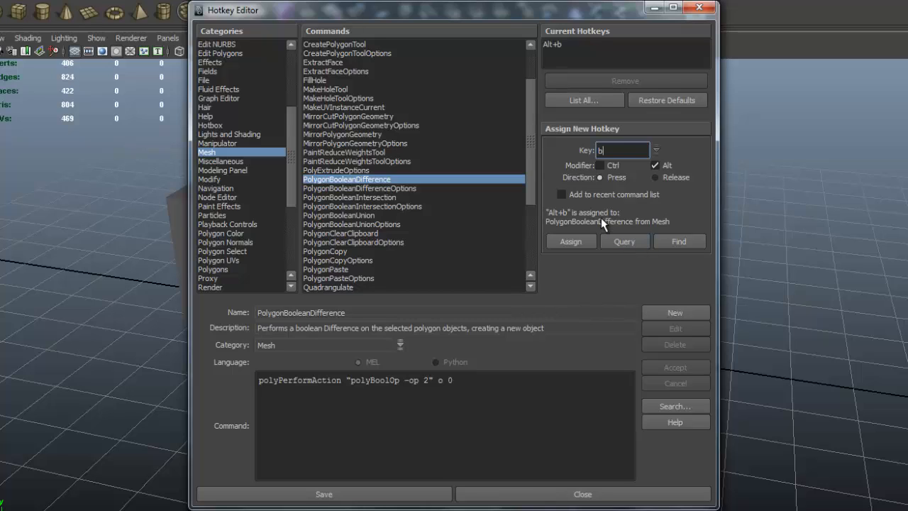
left_click(571, 241)
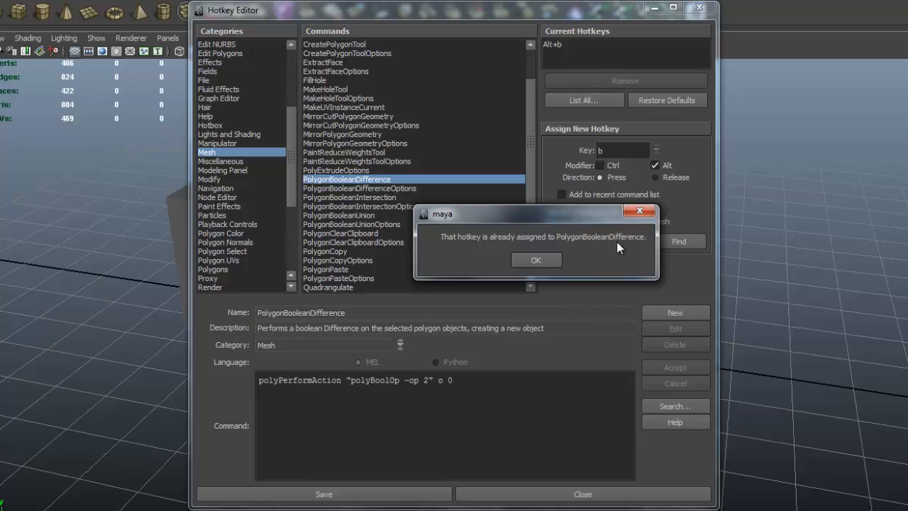
left_click(538, 260)
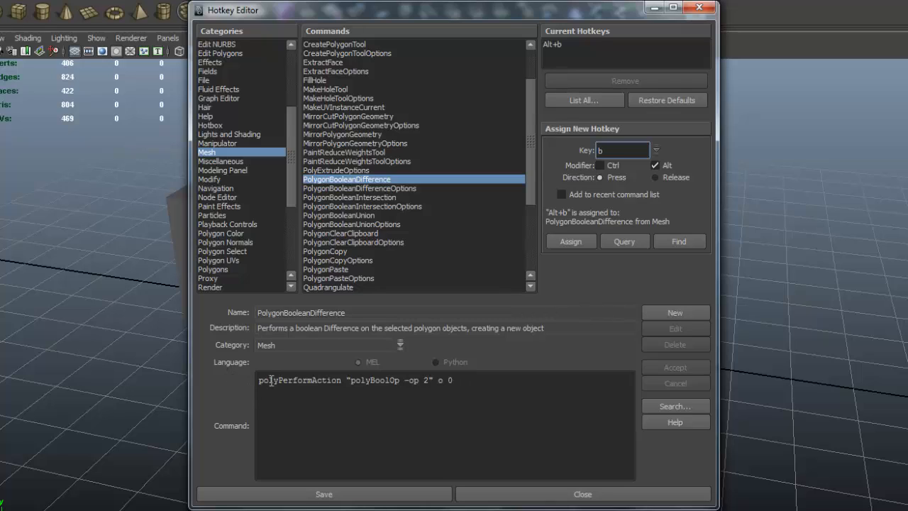
Add the PolygonBooleanDifference command script to the Polygons shelf as MEL and save the hotkey settings
triple_click(414, 380)
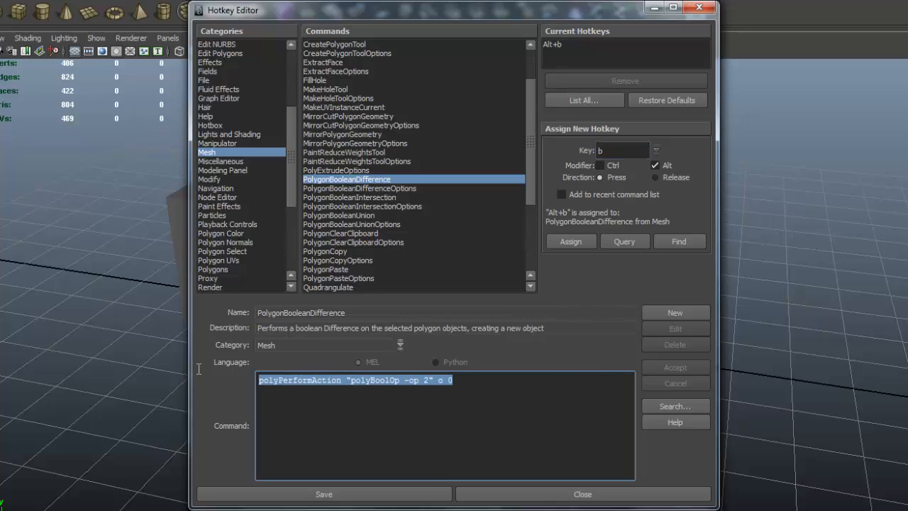
left_click_drag(458, 14, 458, 54)
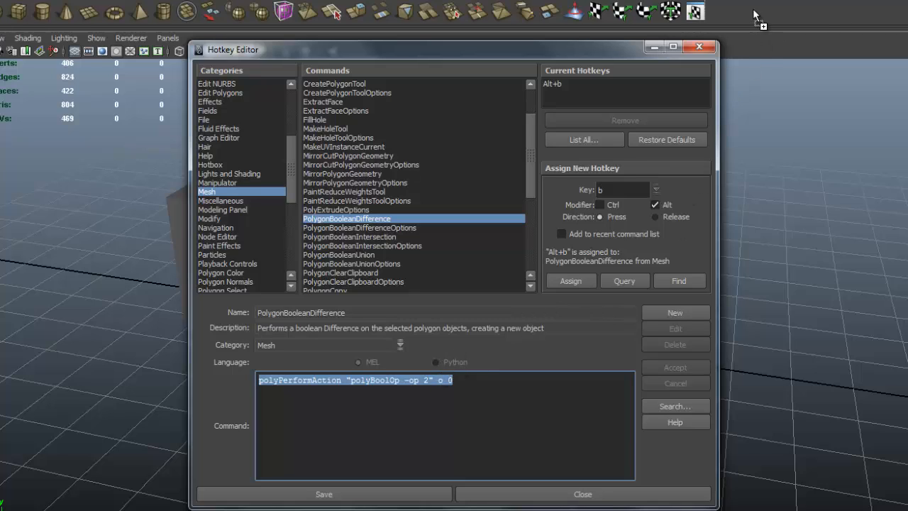
middle_click_drag(734, 18, 732, 18)
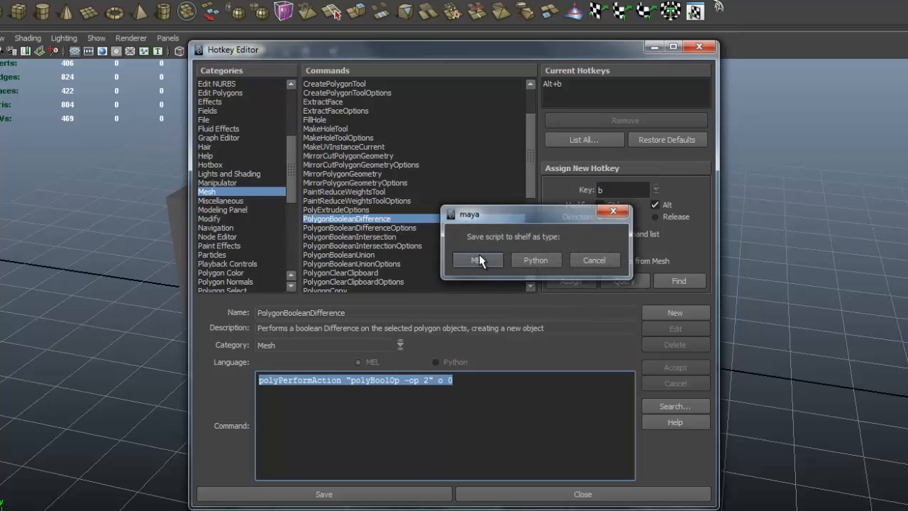
left_click(479, 258)
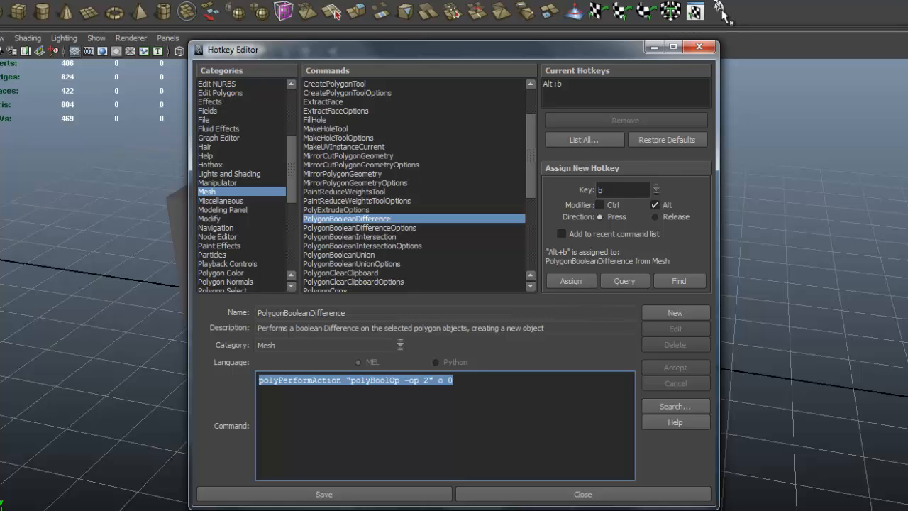
left_click(341, 491)
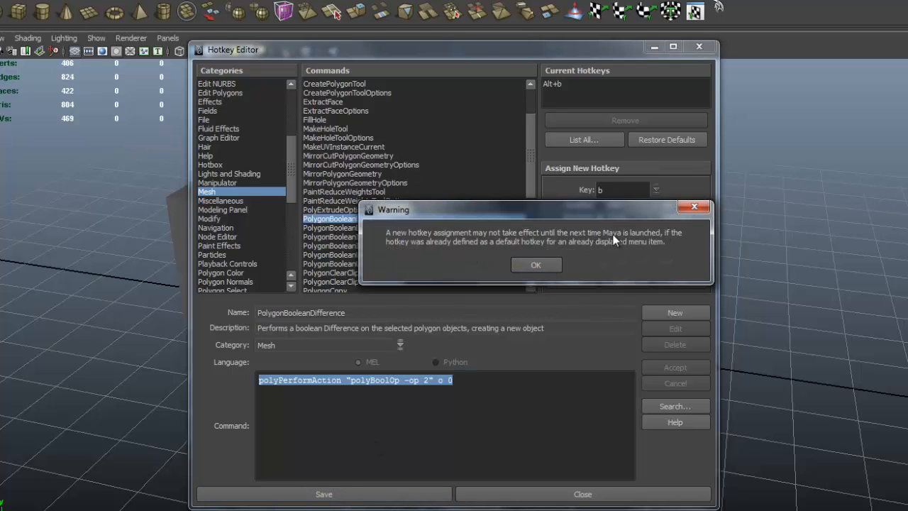
left_click(540, 268)
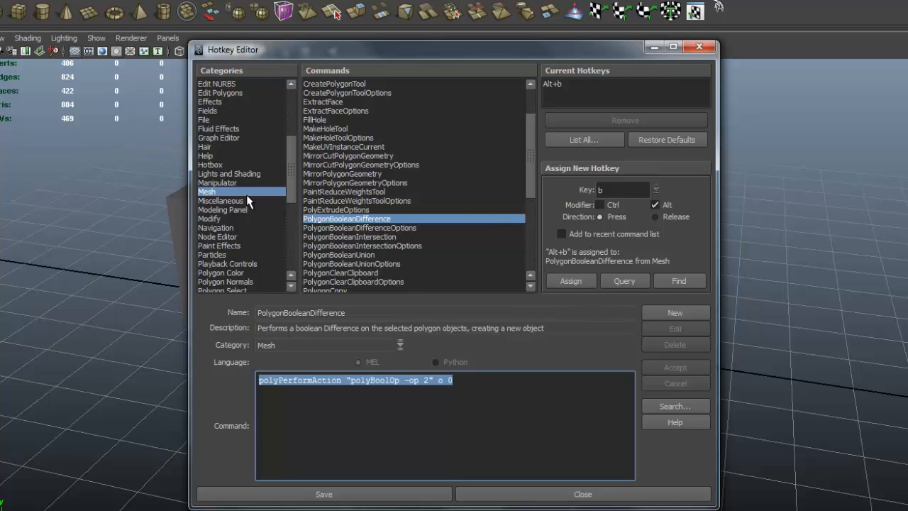
Assign Alt+f to the FillHole command, overriding its FloodSurfaces assignment, and save the hotkeys
scroll(338, 135, "up", 2)
left_click(326, 174)
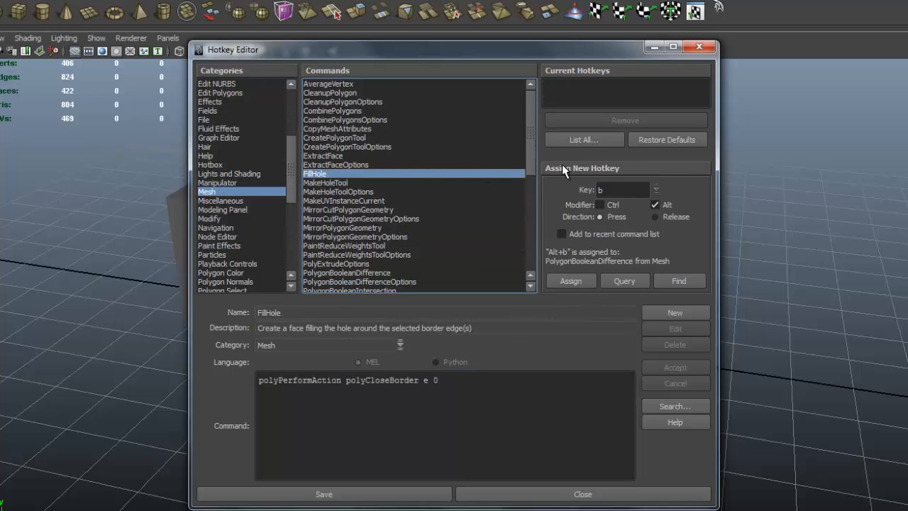
double_click(621, 189)
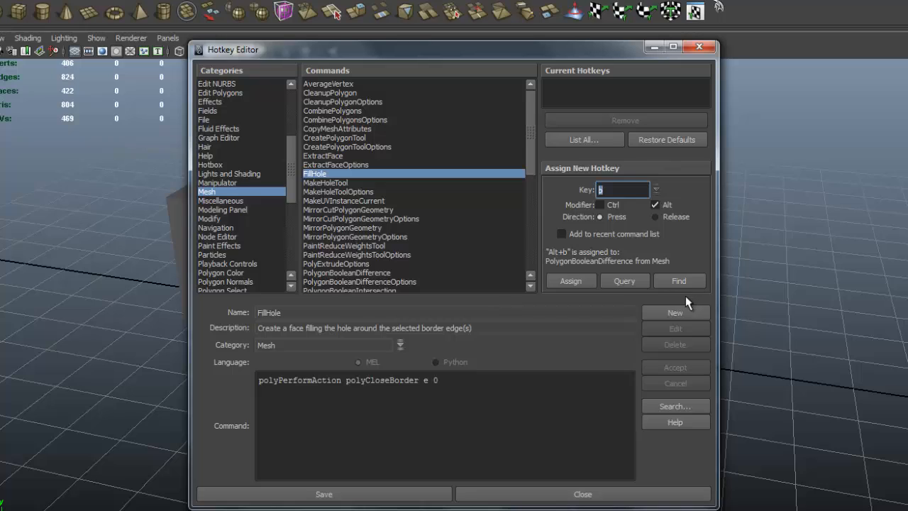
type("f")
left_click(655, 204)
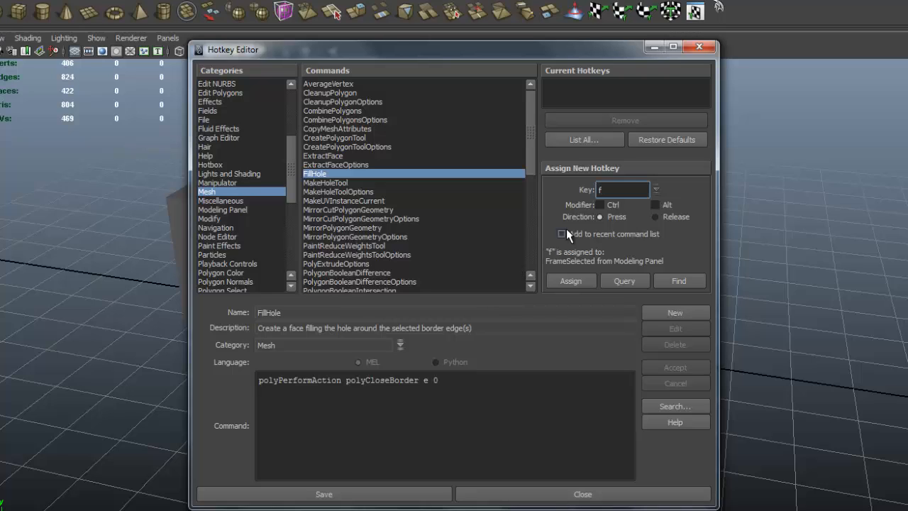
left_click(653, 203)
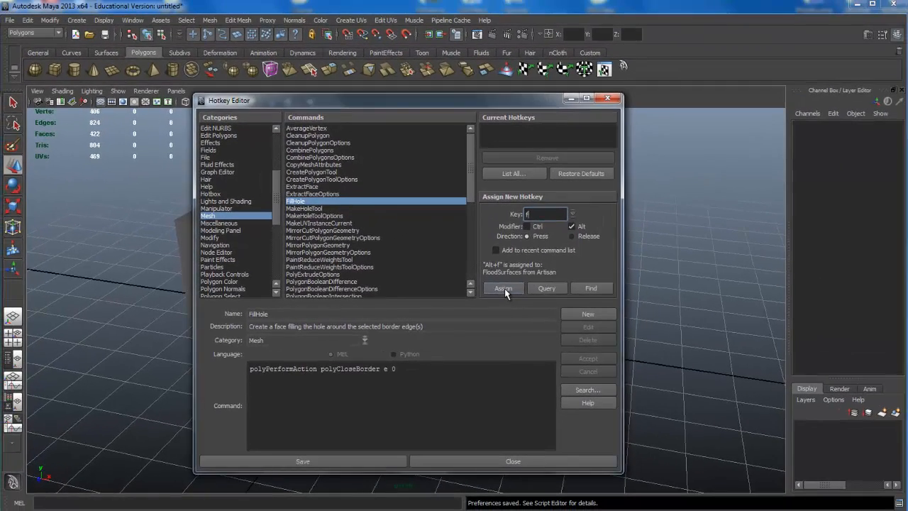
left_click(524, 288)
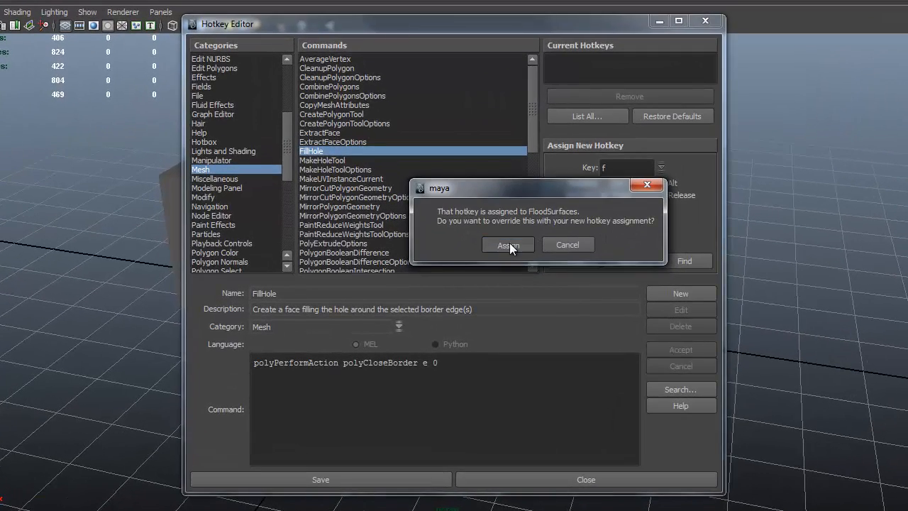
left_click(452, 273)
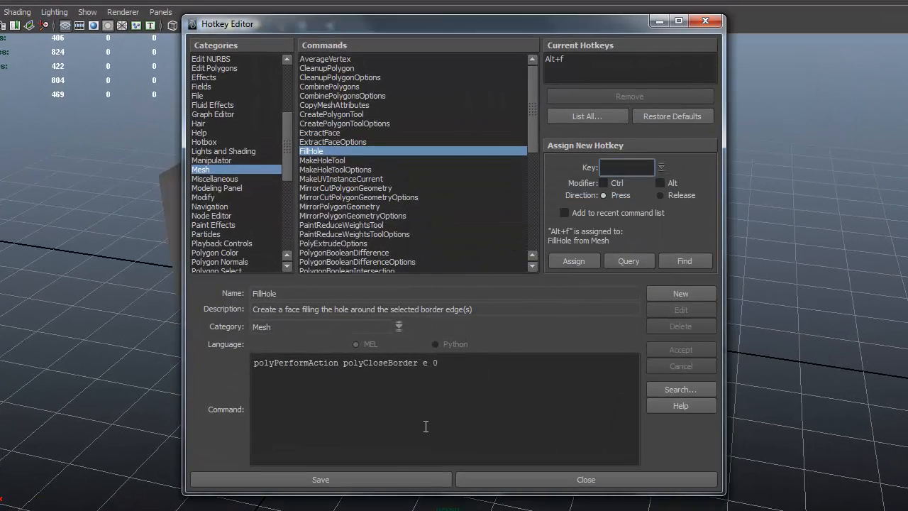
left_click(383, 480)
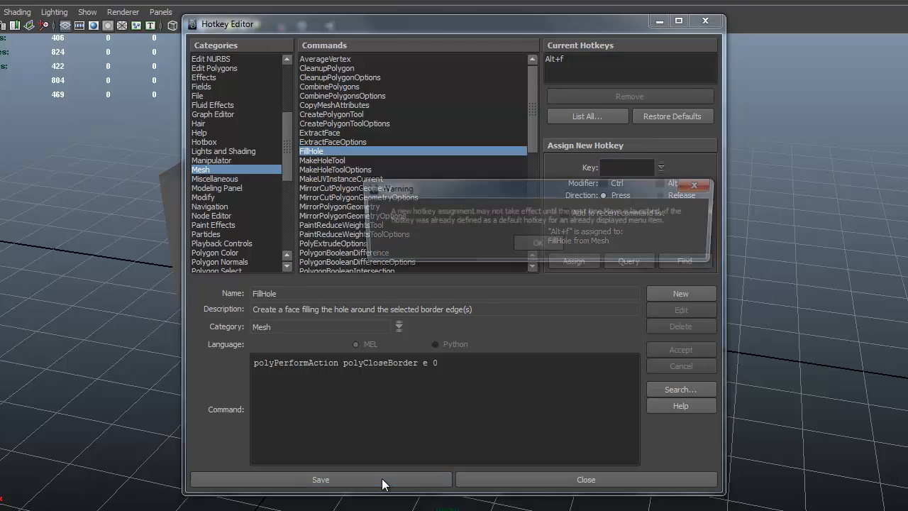
left_click(539, 244)
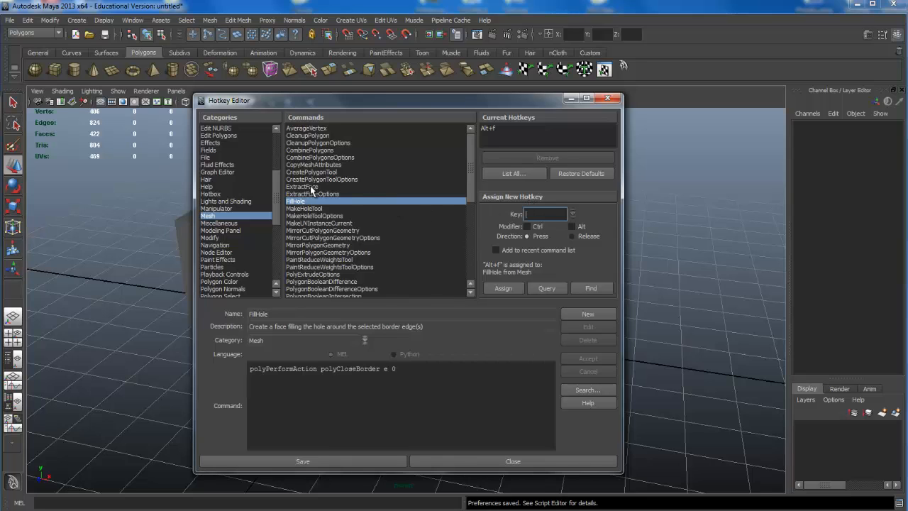
Look through the Mesh category's commands and compare them with the Mesh and Edit Mesh operations and their shortcuts
scroll(342, 217, "down", 3)
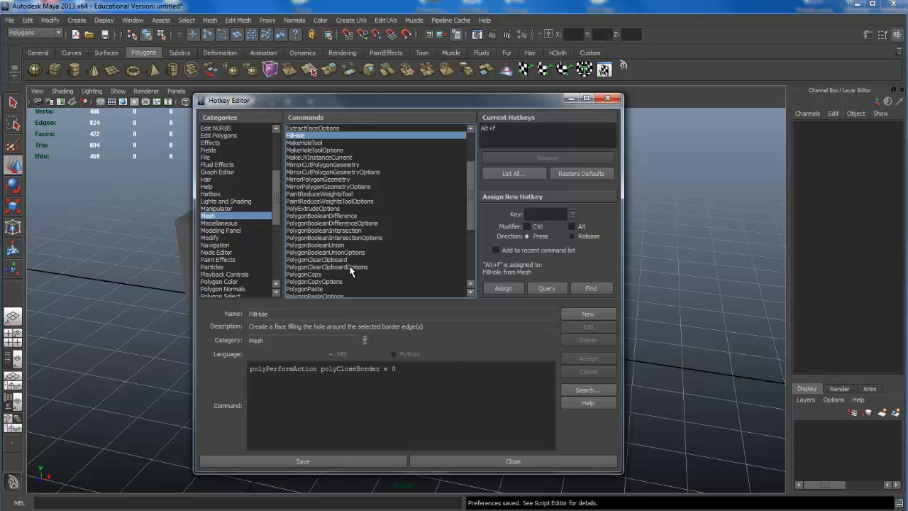
scroll(351, 270, "down", 2)
scroll(345, 248, "down", 1)
scroll(346, 249, "down", 3)
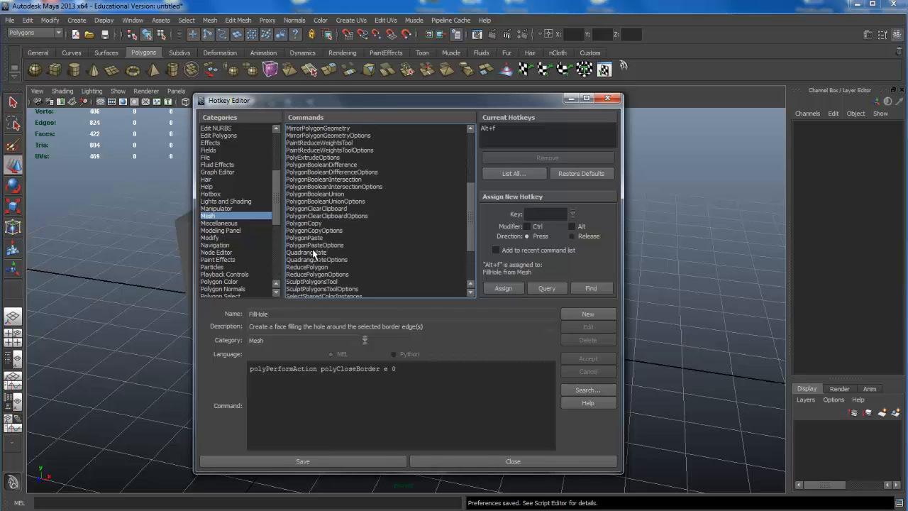
scroll(313, 252, "up", 8)
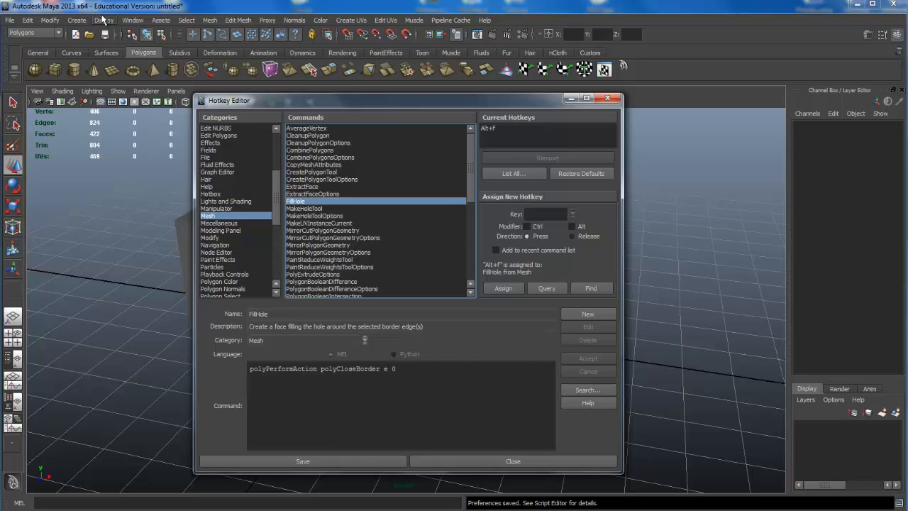
left_click(210, 20)
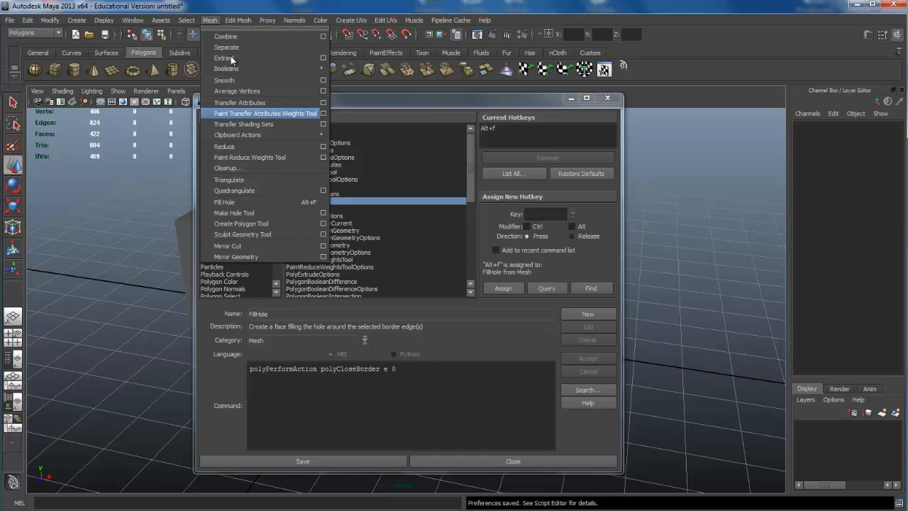
mouse_move(235, 19)
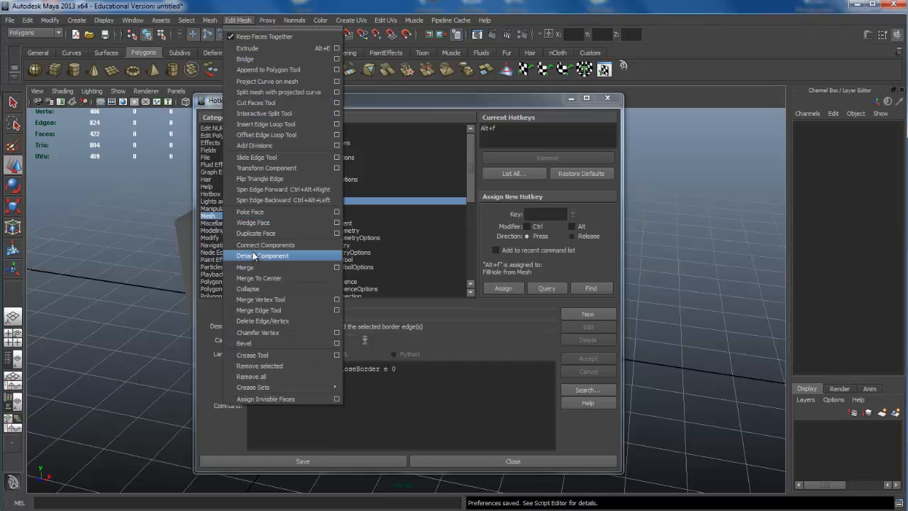
left_click(159, 284)
Browse the hotkey categories and display the commands of the Edit Mesh category
scroll(224, 225, "down", 2)
scroll(223, 225, "up", 5)
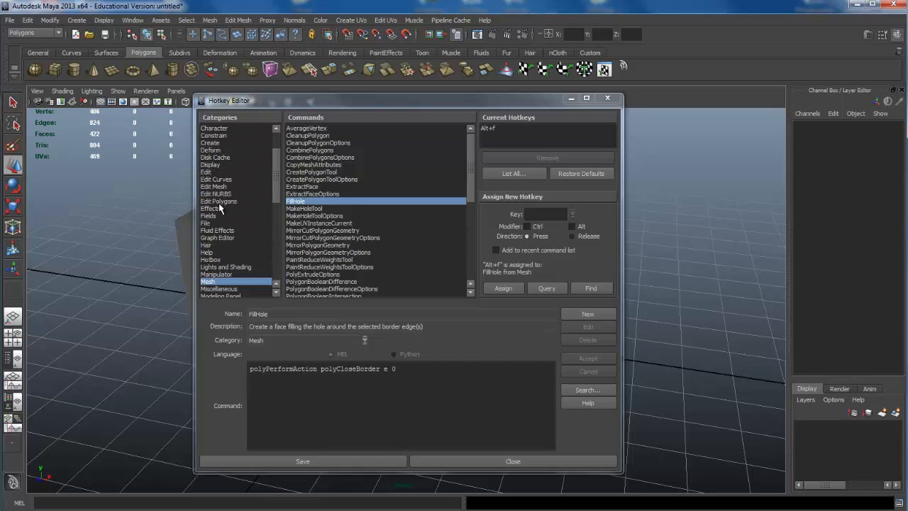
left_click(220, 231)
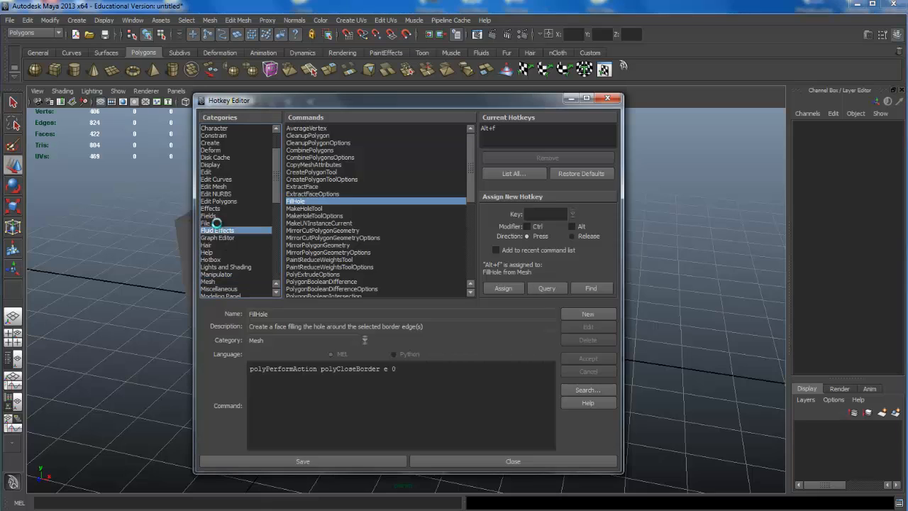
left_click(216, 180)
scroll(220, 186, "up", 1)
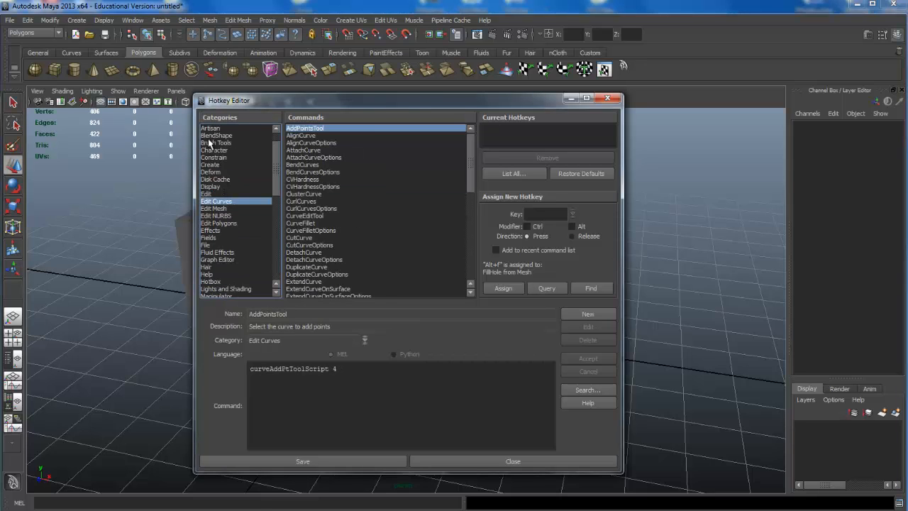
left_click(228, 209)
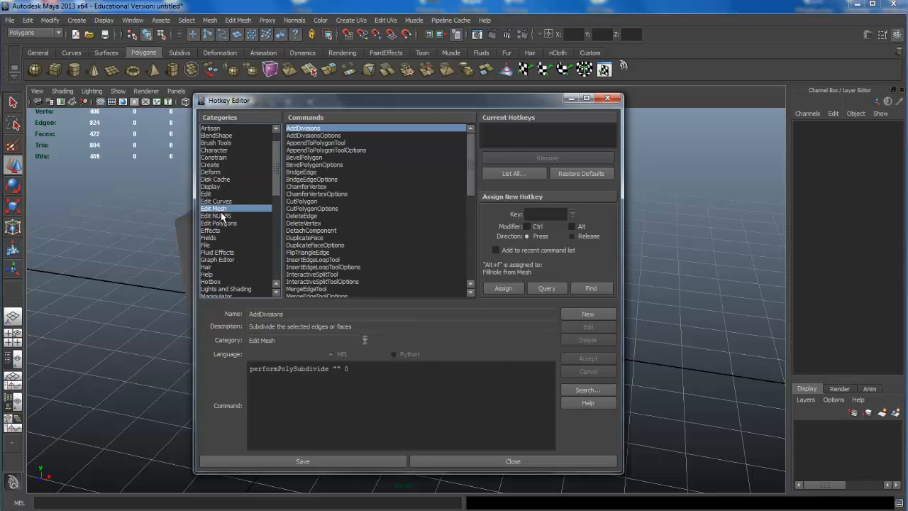
Keep the current Windows color scheme with a repeat reminder allowed, and display the BevelPolygonOptions command in the Edit Mesh category
left_click(318, 156)
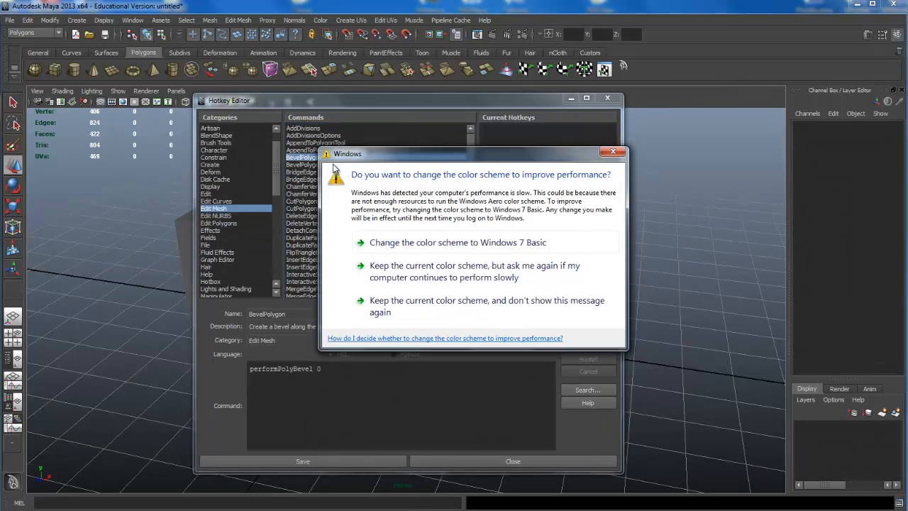
left_click(451, 272)
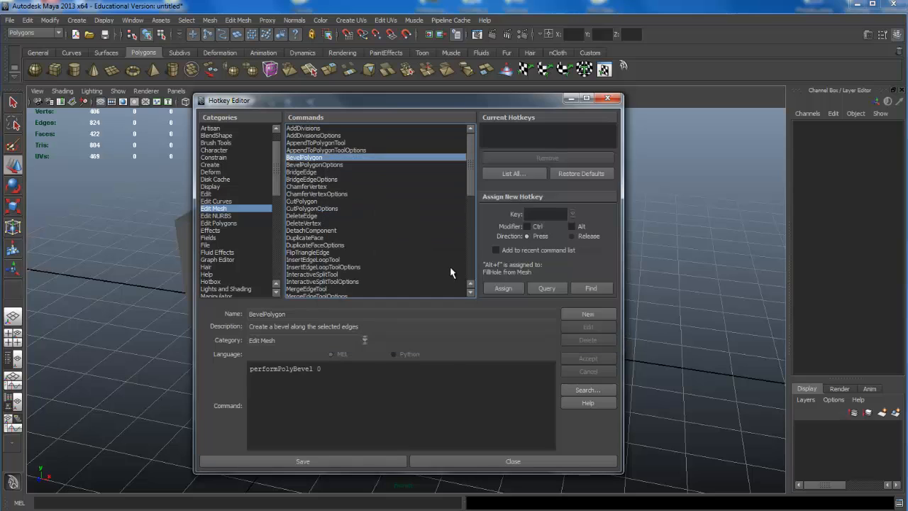
left_click(323, 164)
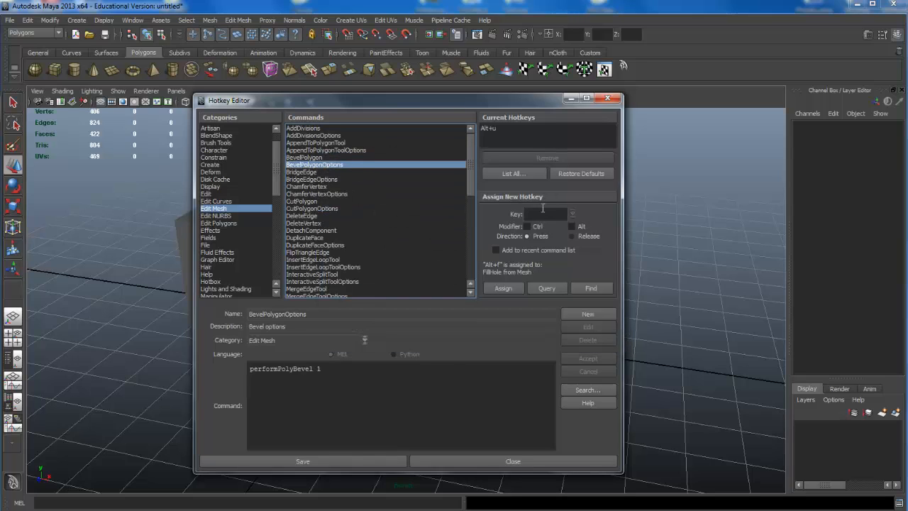
Assign Ctrl+b to the BevelPolygonOptions command, overriding its TemplateBrushSettings assignment
left_click(542, 214)
type("b")
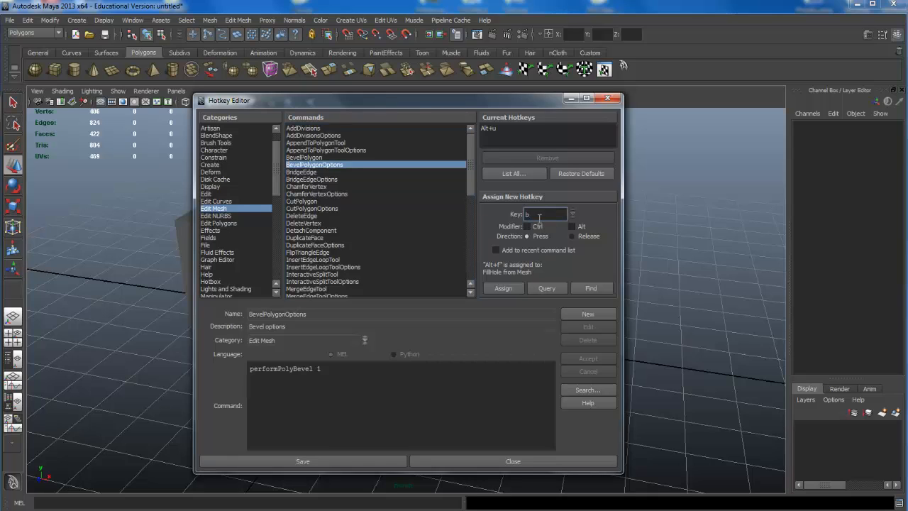
left_click(552, 290)
left_click(571, 226)
left_click(571, 226)
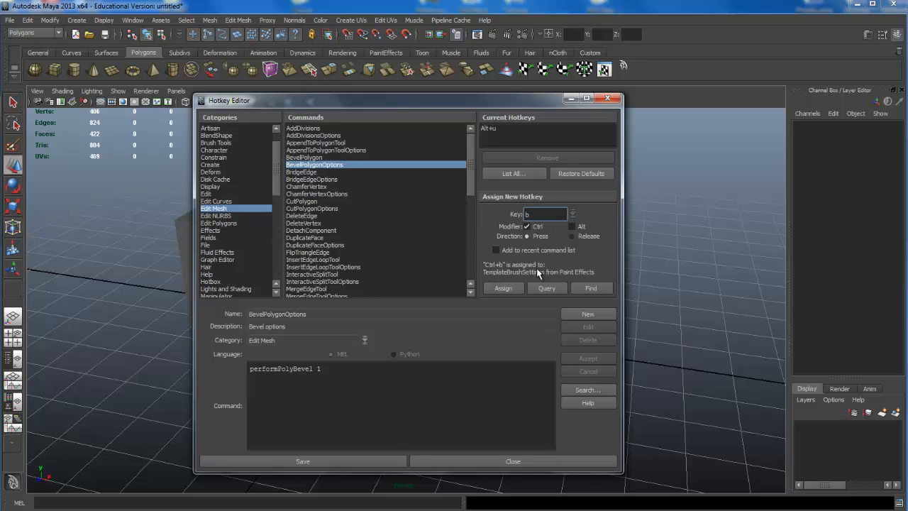
left_click(504, 288)
left_click(450, 276)
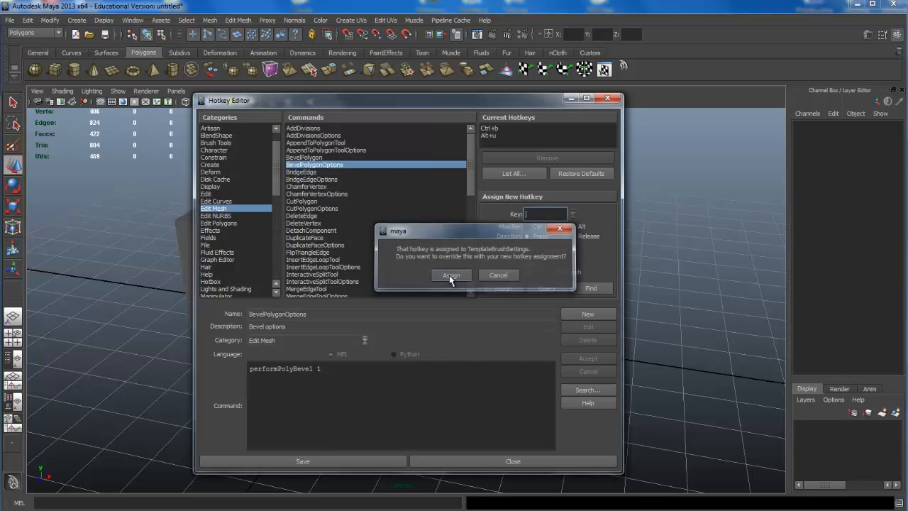
Save the hotkey settings, acknowledge the relaunch warning, and close the Hotkey Editor
left_click(366, 461)
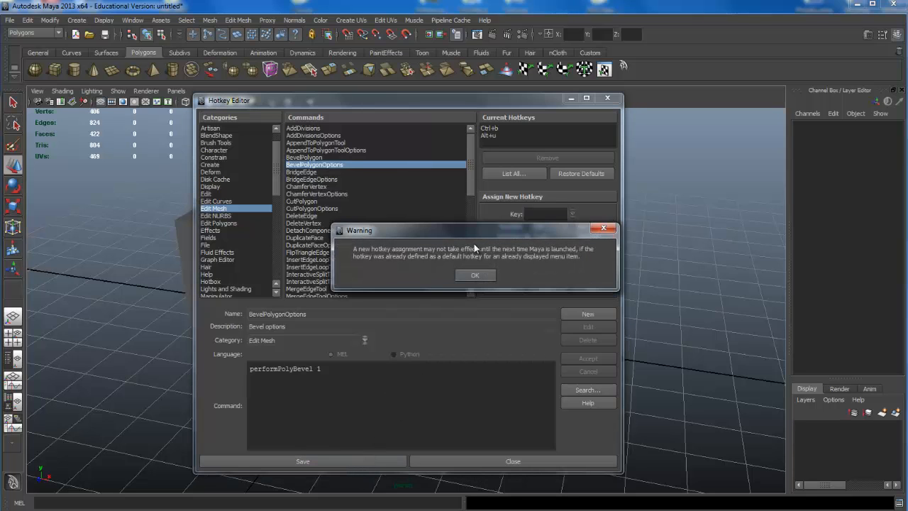
left_click(471, 274)
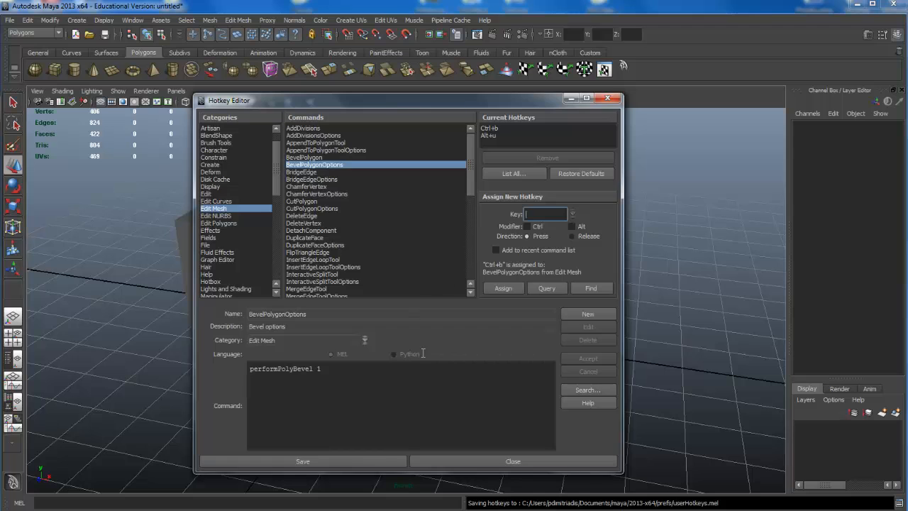
left_click(374, 461)
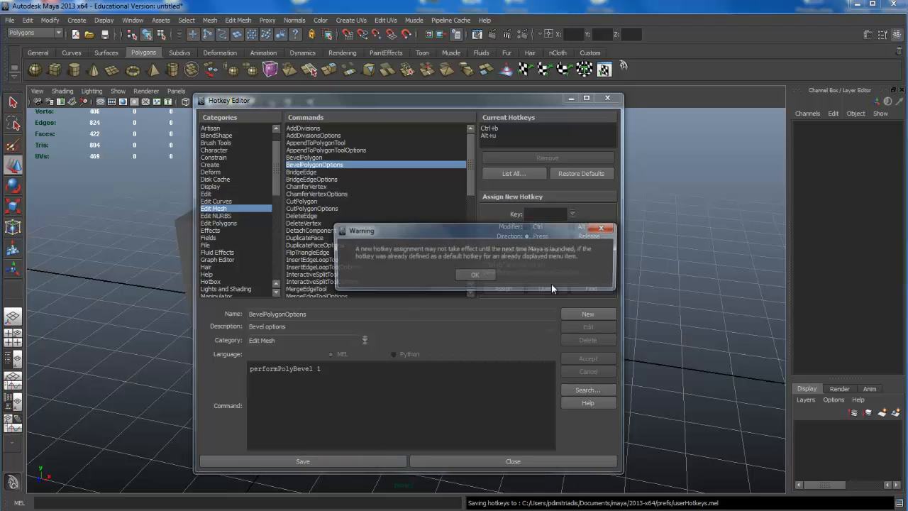
left_click(475, 276)
left_click(608, 101)
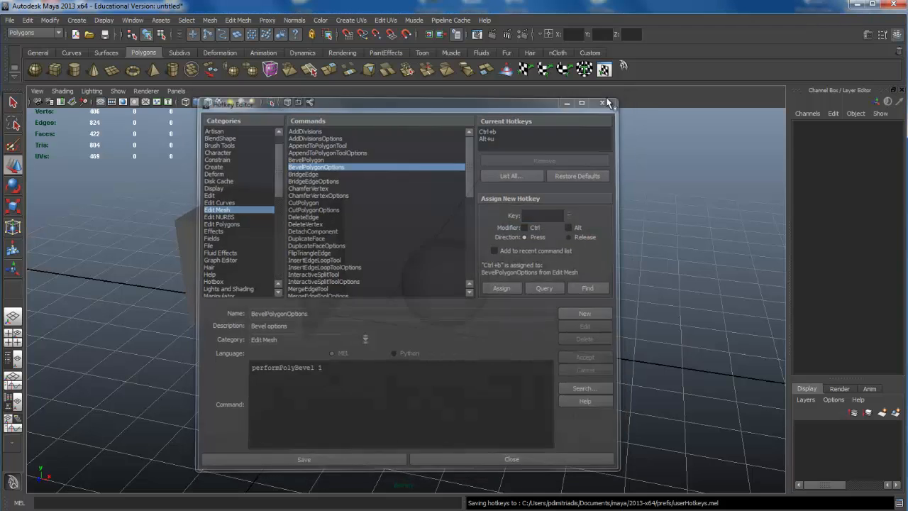
Select the sphere beside the cube and raise it to a Translate Y of about 2.75
left_click(462, 277)
left_click_drag(472, 255, 411, 248, "alt")
right_click_drag(411, 247, 242, 237, "alt")
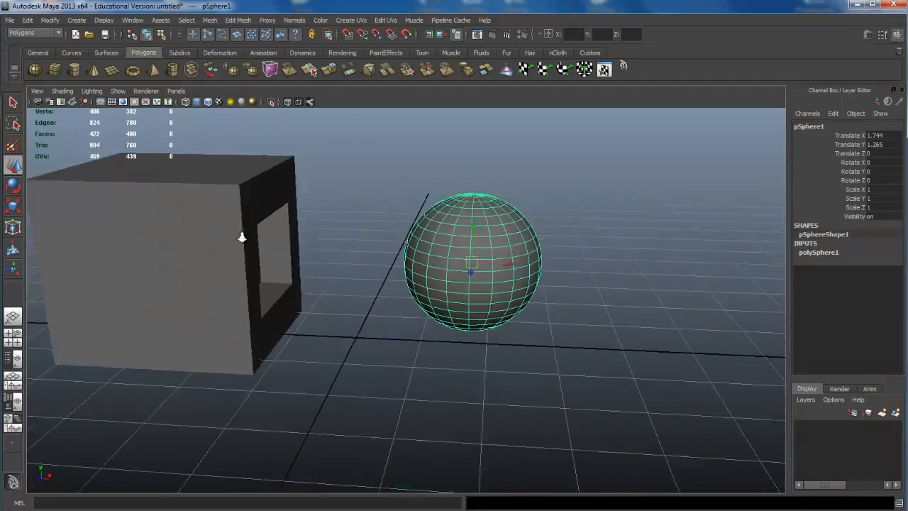
scroll(245, 237, "down", 6)
left_click_drag(255, 235, 266, 275, "alt")
left_click_drag(435, 264, 418, 253)
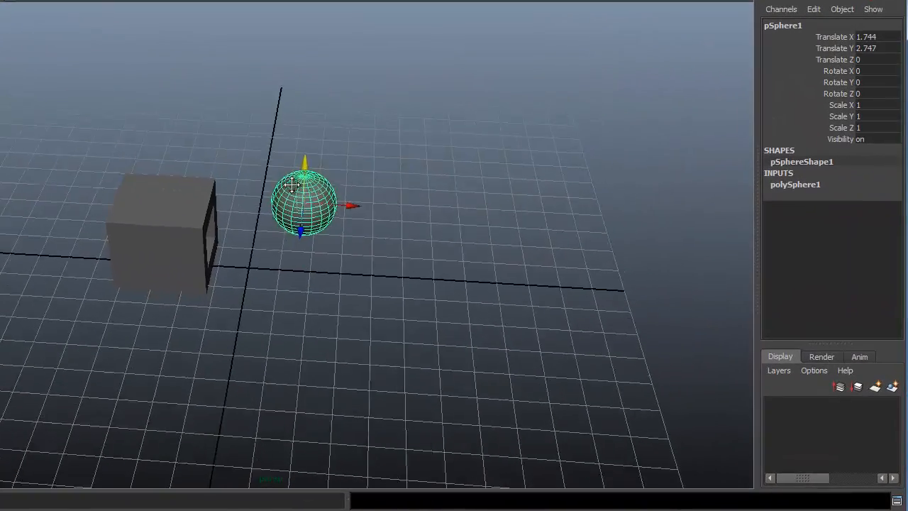
Duplicate the sphere and offset the copy to about Translate X 2.45 and Translate Y 3.69 so both overlap
middle_click_drag(291, 185, 280, 211, "alt")
key("ctrl+d")
left_click_drag(294, 229, 280, 174, "alt")
right_click_drag(279, 174, 305, 277, "alt")
middle_click_drag(305, 276, 361, 372, "alt")
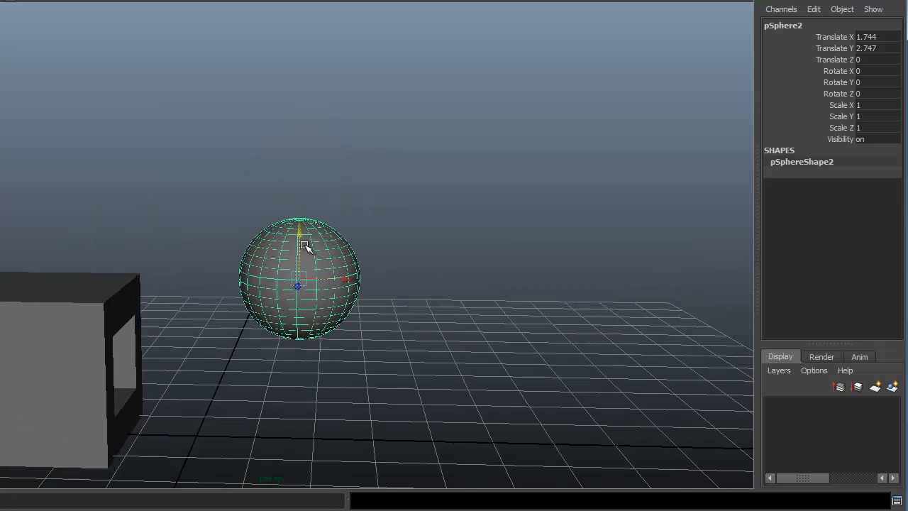
left_click_drag(300, 233, 305, 174)
left_click_drag(342, 221, 387, 223)
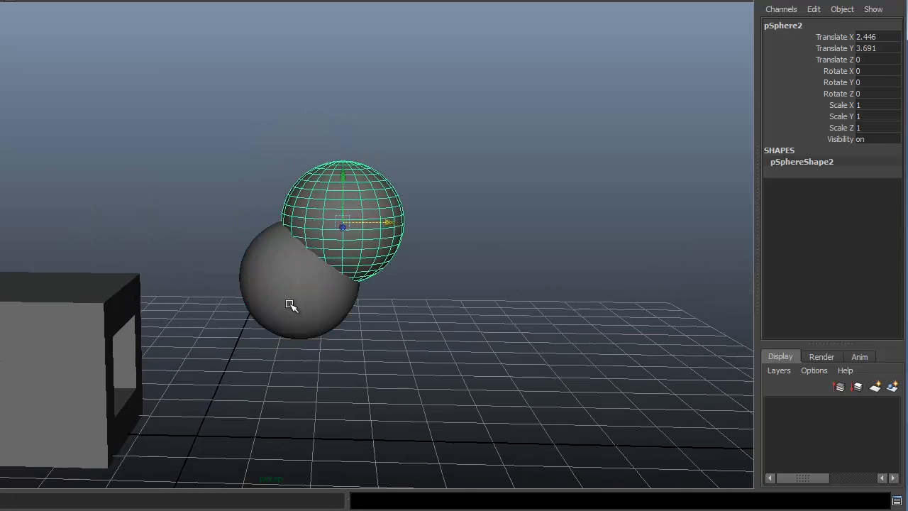
Subtract the duplicated sphere from the original sphere with a boolean difference
left_click(289, 304)
left_click(357, 210, "shift")
right_click_drag(351, 213, 341, 239, "shift")
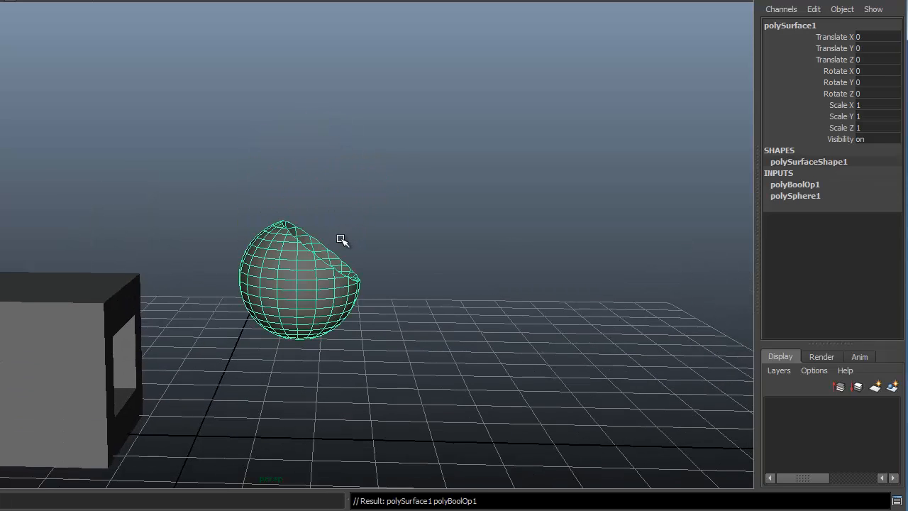
Activate the Move tool on the cut sphere and center its pivot on the mesh
left_click_drag(324, 231, 228, 200, "alt")
key("w")
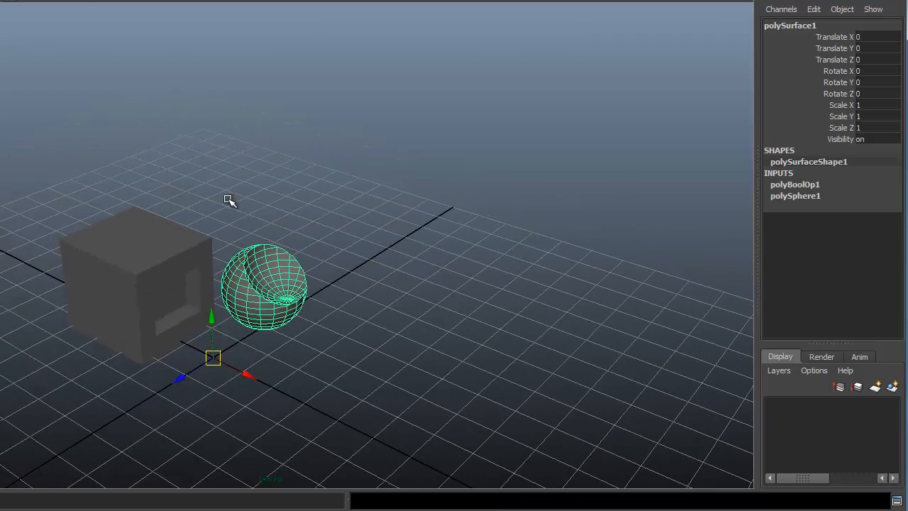
left_click_drag(324, 225, 348, 223, "alt")
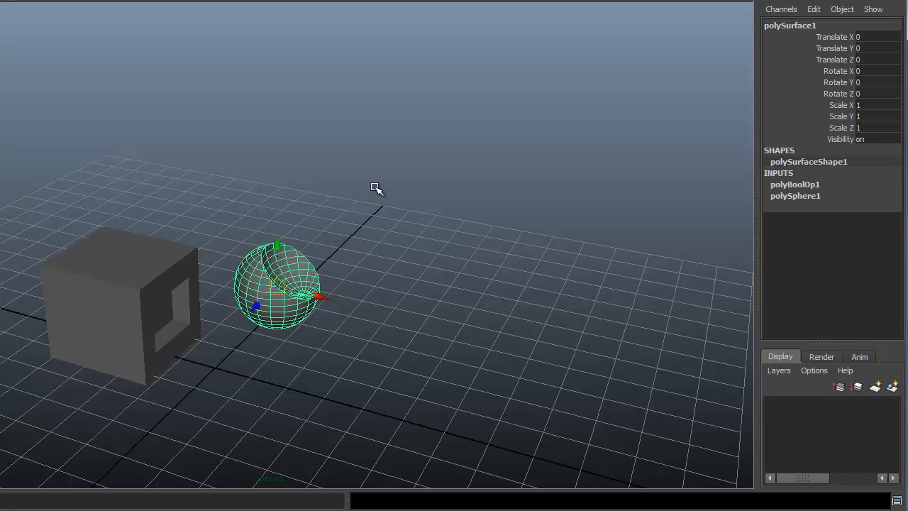
left_click_drag(346, 326, 414, 265, "alt")
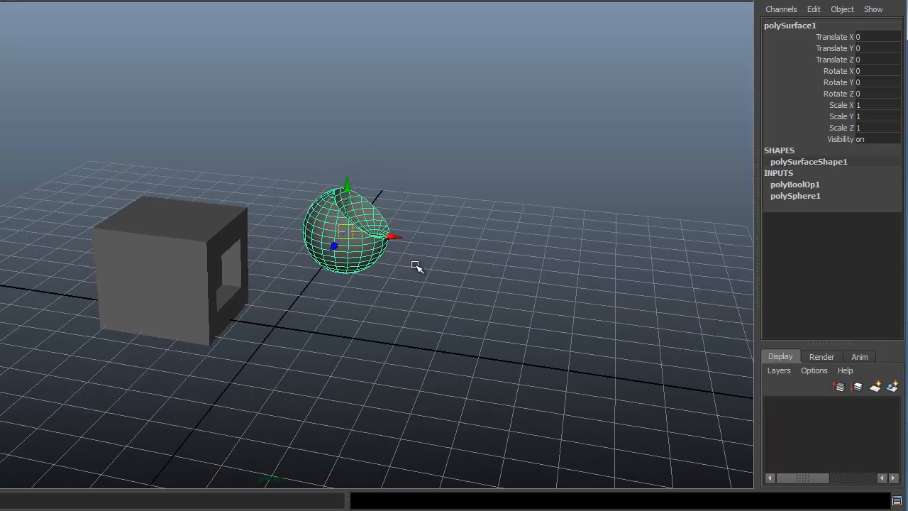
left_click_drag(344, 273, 389, 263, "alt")
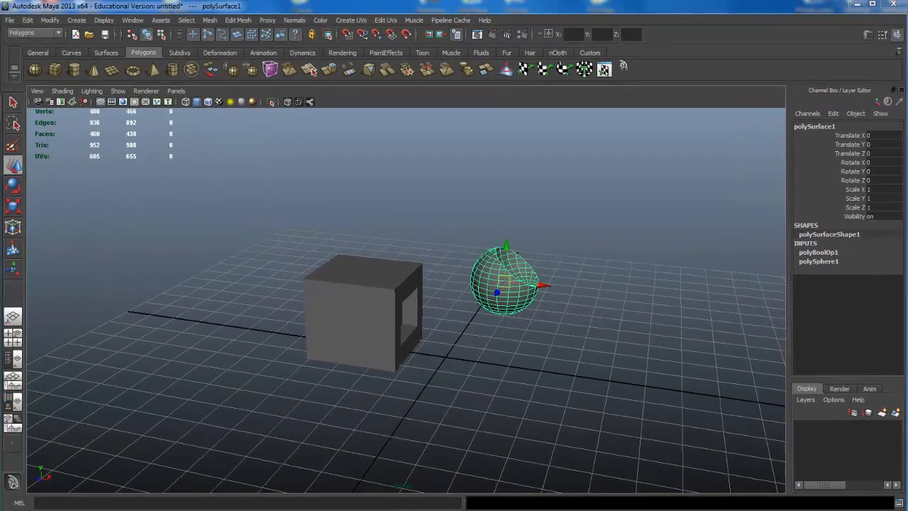
Switch to Windows Explorer and open the maya\2013-x64 folder in the Documents library
left_click_drag(216, 508, 211, 115)
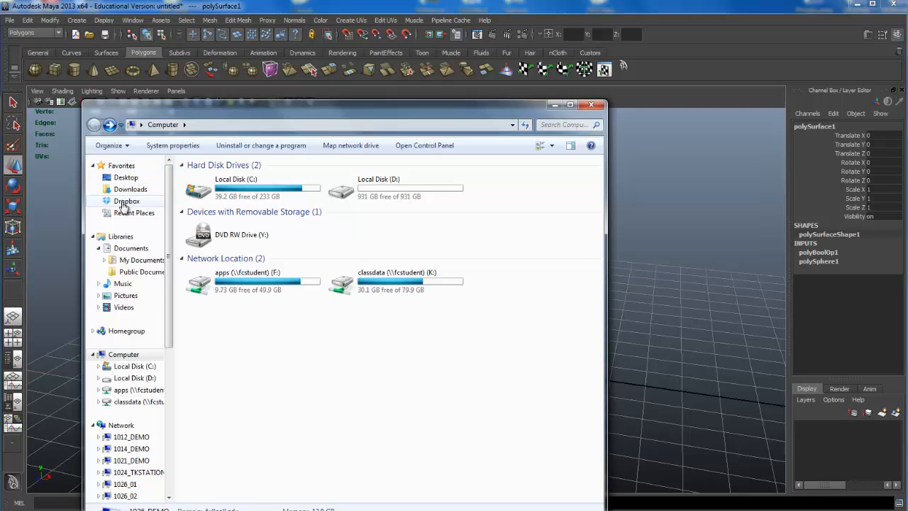
left_click(130, 248)
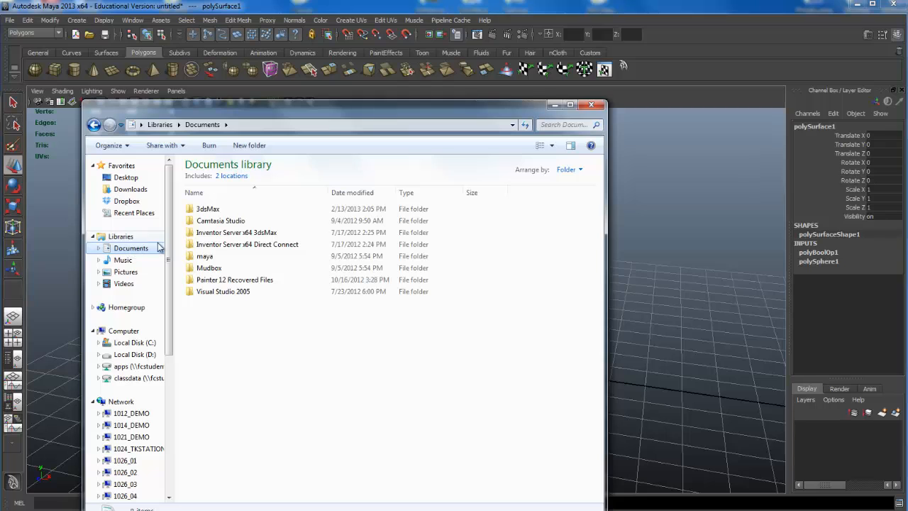
double_click(204, 257)
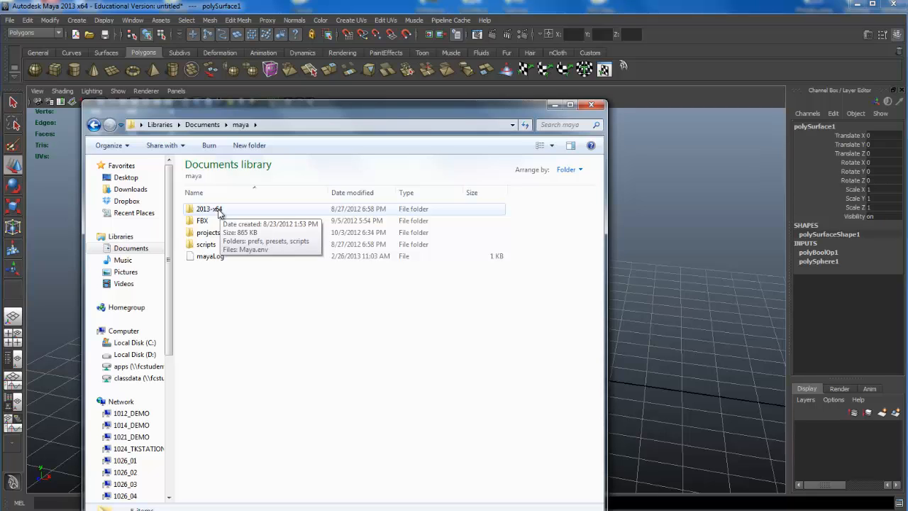
double_click(213, 209)
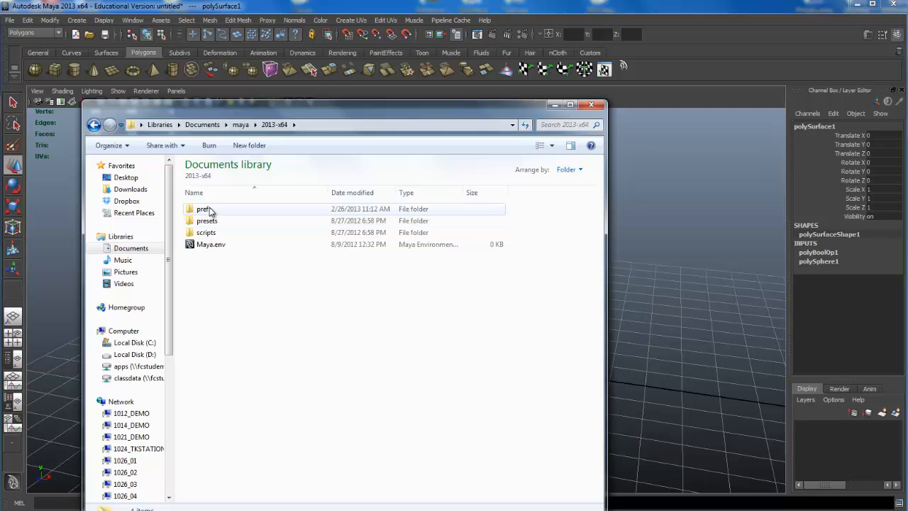
Examine the prefs and presets folders among the contents of the 2013-x64 folder
left_click(209, 210)
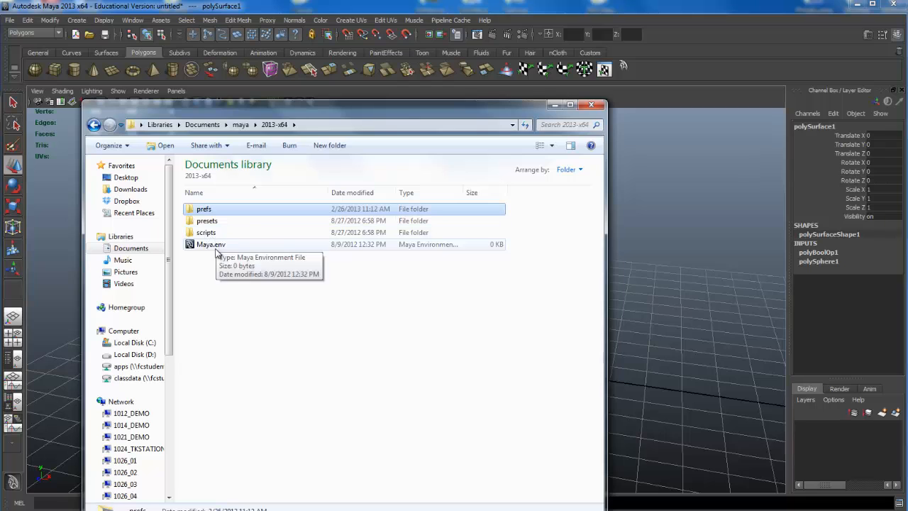
left_click(211, 221)
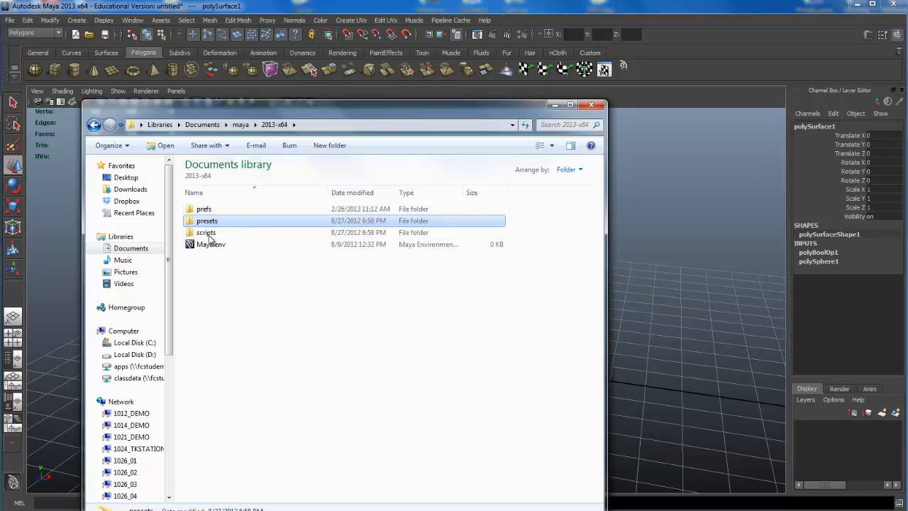
left_click(206, 209)
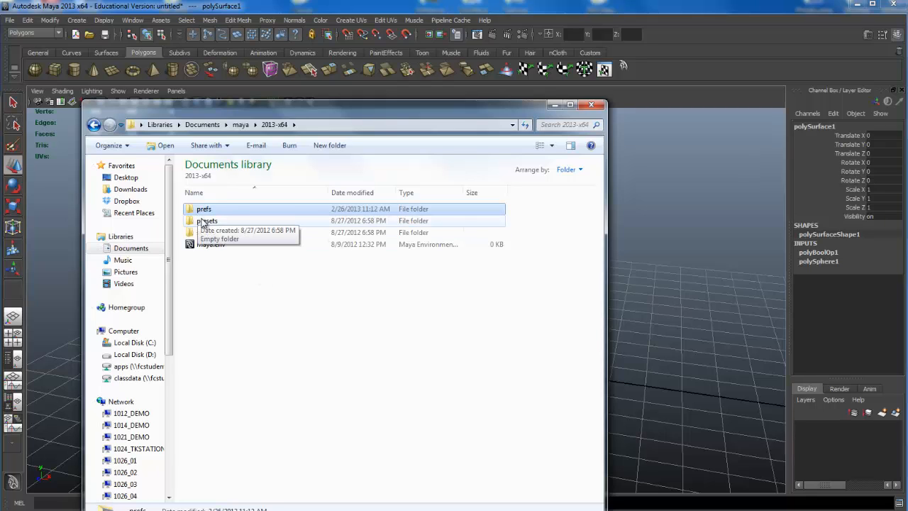
left_click(273, 325)
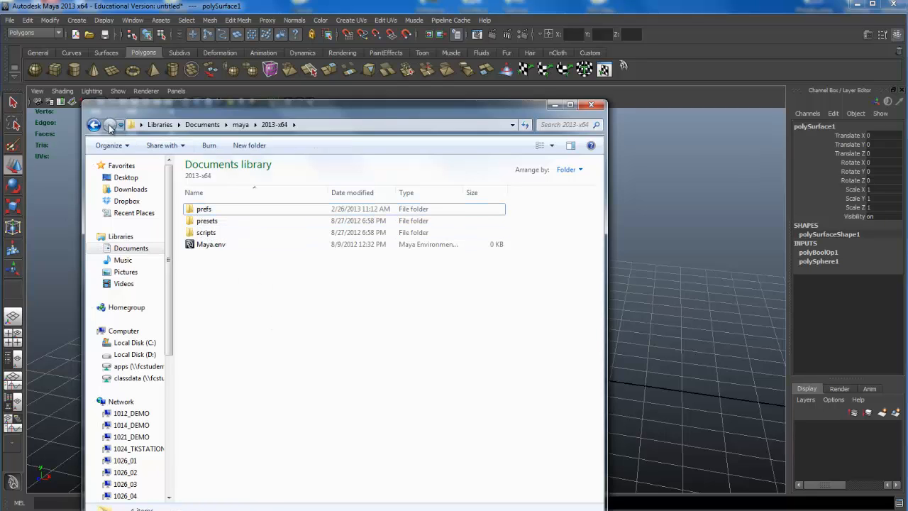
Return from the Maya user folder to the Computer view and open Local Disk (C:)
left_click(89, 126)
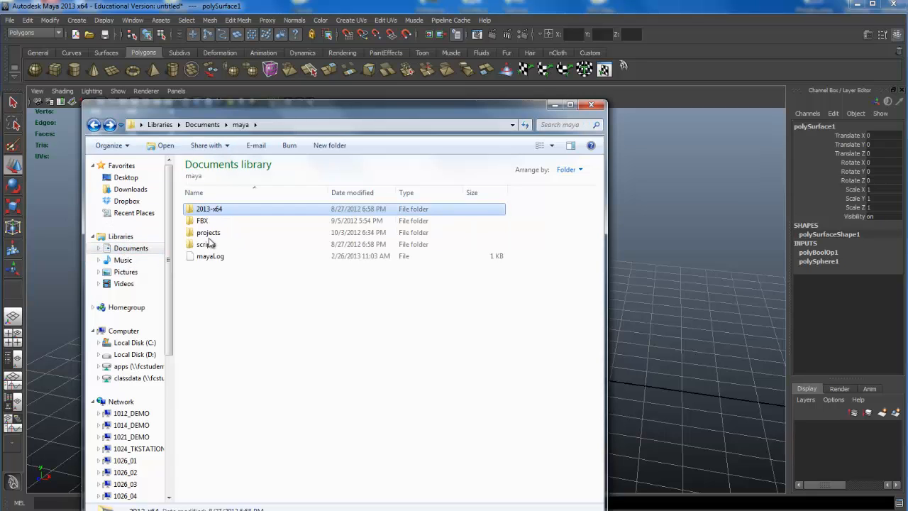
left_click(93, 126)
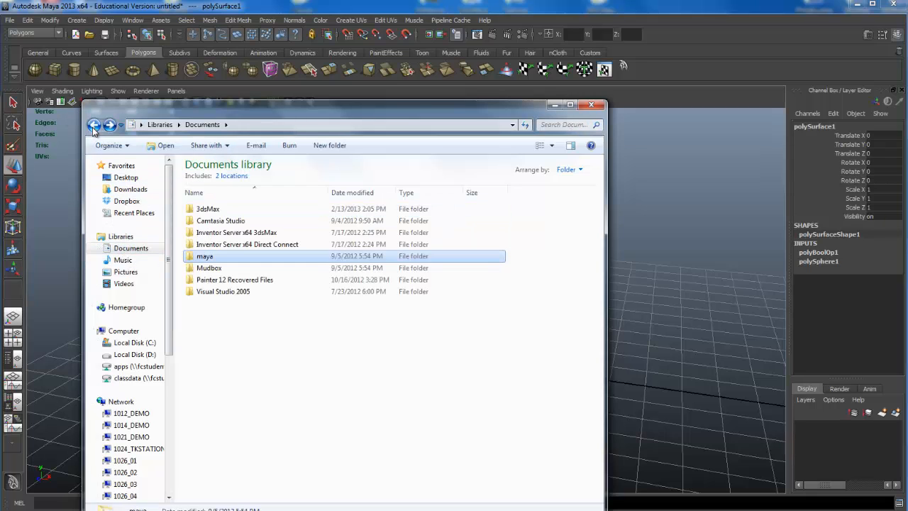
left_click(93, 125)
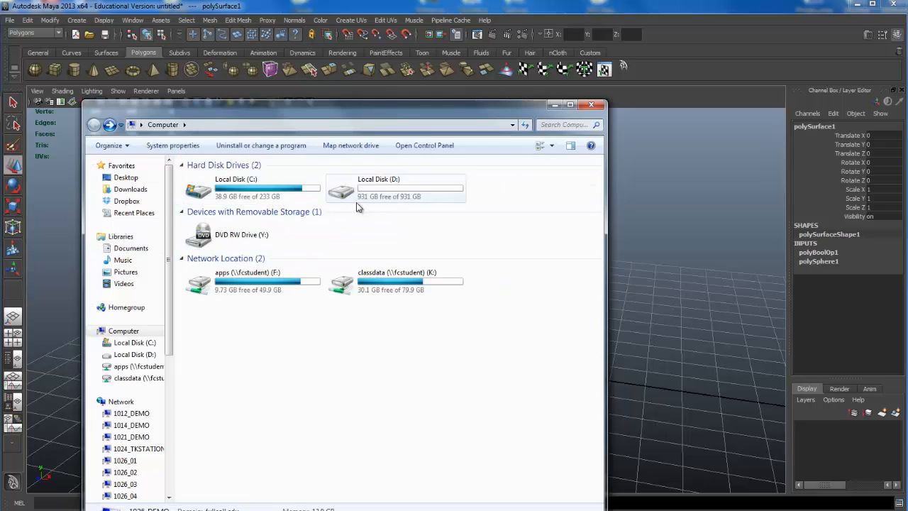
double_click(228, 190)
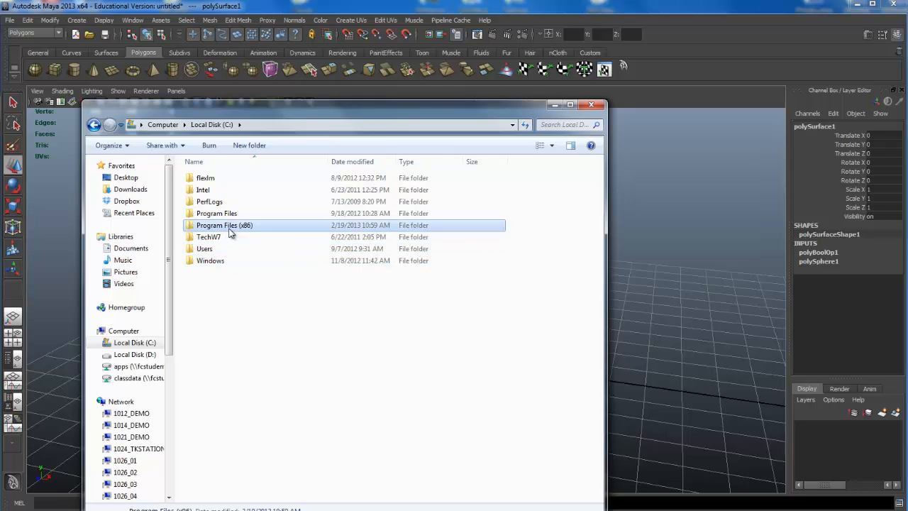
double_click(228, 225)
double_click(220, 214)
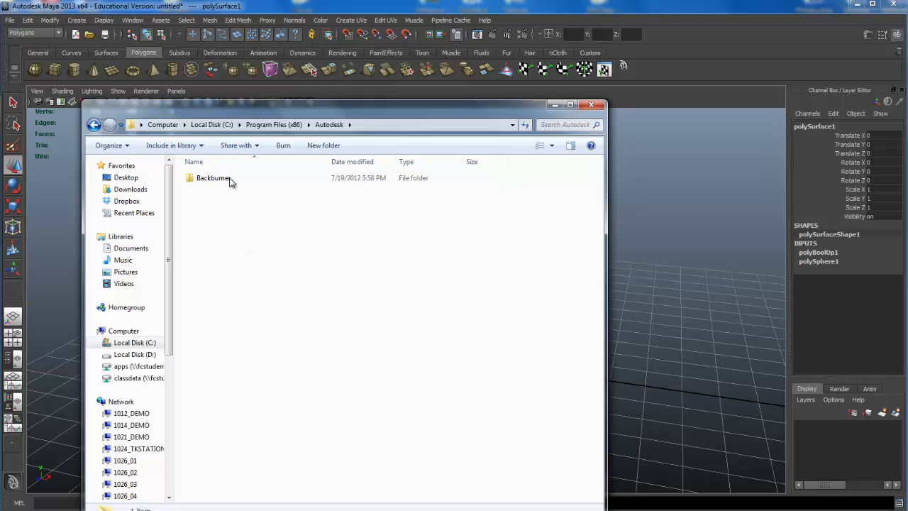
left_click(94, 124)
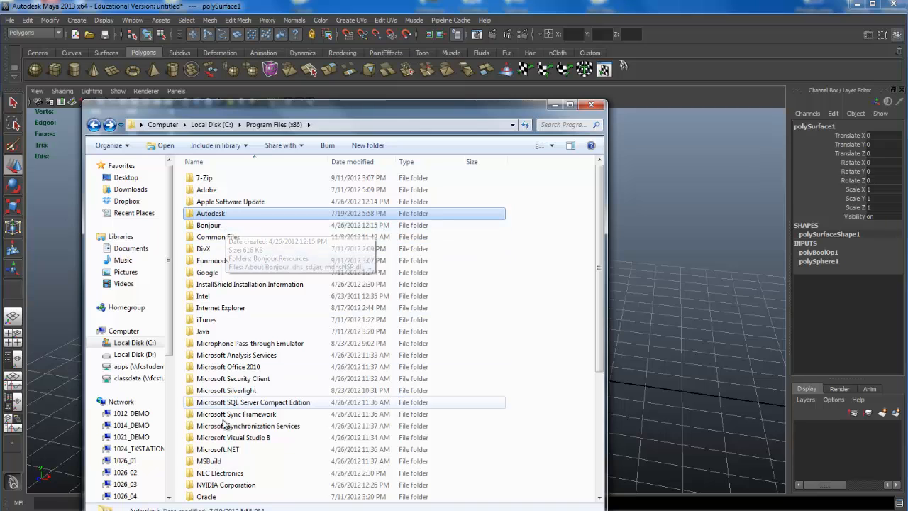
left_click(95, 125)
Open the Autodesk folder inside Program Files on Local Disk (C:)
double_click(216, 214)
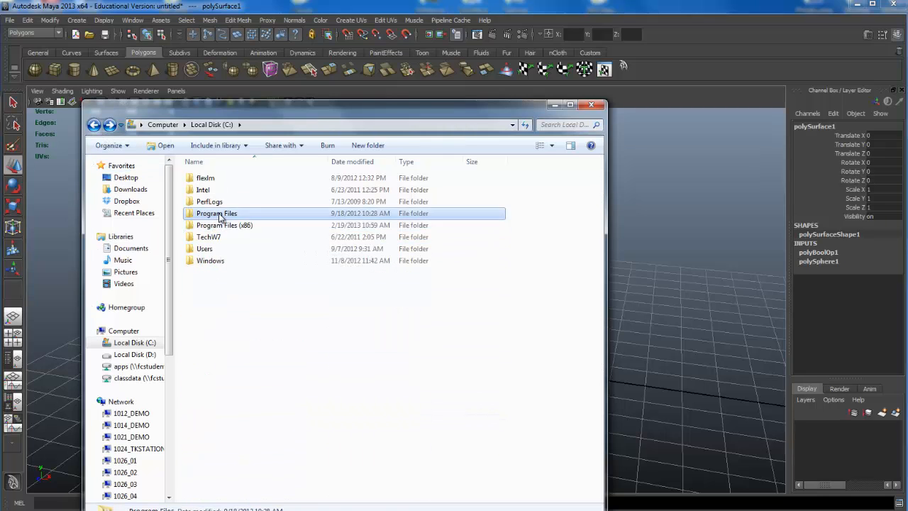
double_click(215, 201)
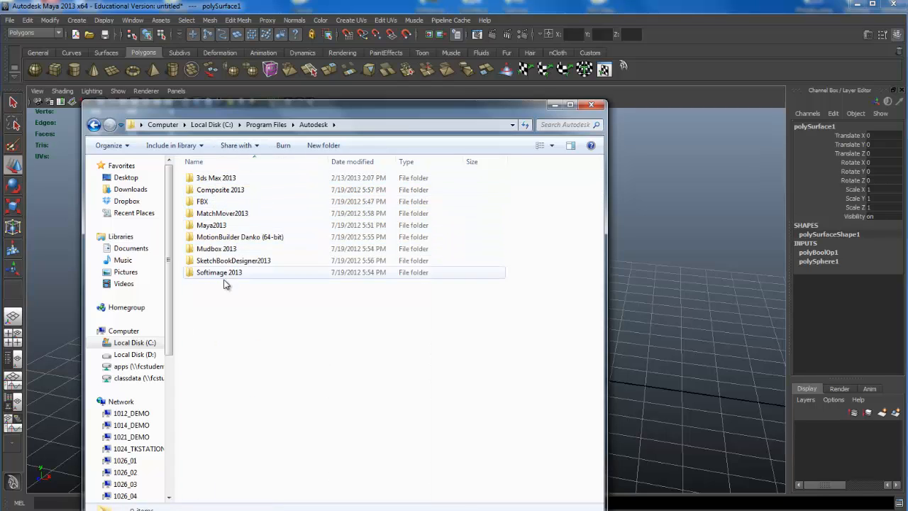
Open the Maya2013 folder inside the Autodesk program folder and look through its subfolders and files
double_click(214, 226)
scroll(213, 220, "down", 1)
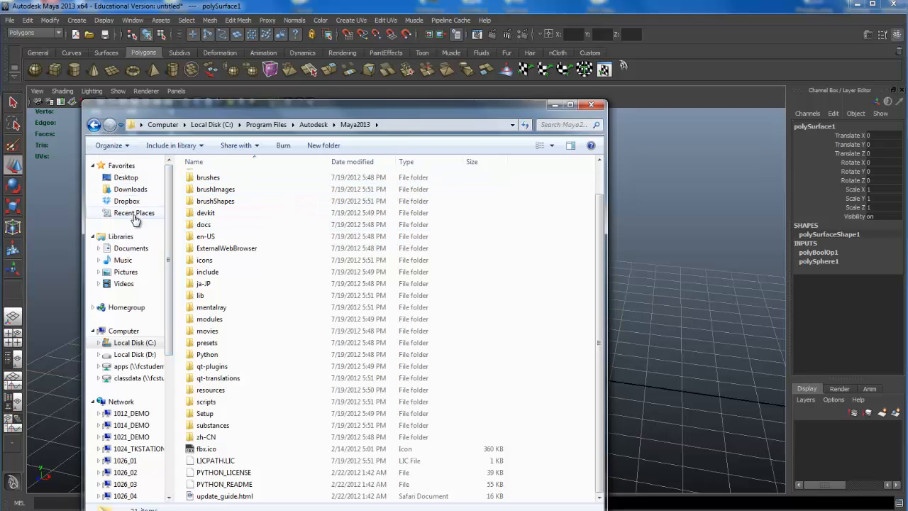
Open the maya\2013-x64 folder in the Documents library to locate prefs, and close Windows Explorer to return to the Maya scene
left_click(139, 250)
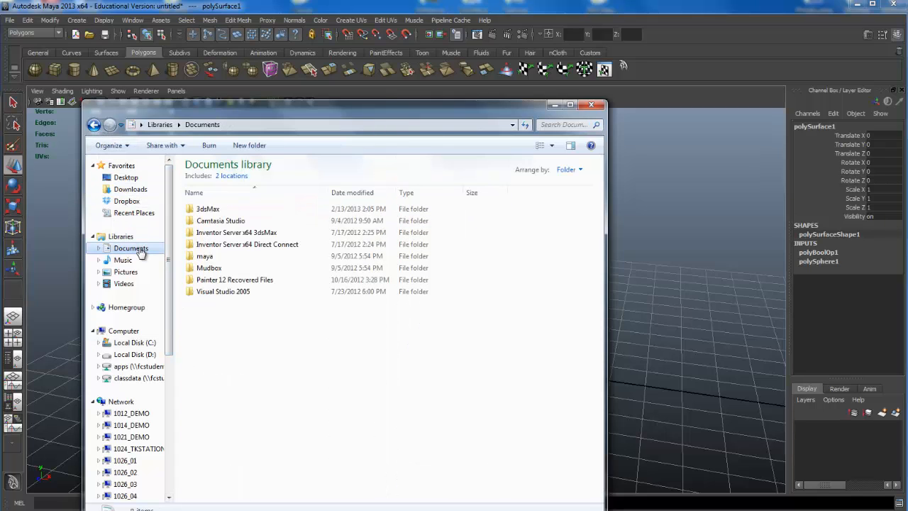
left_click(213, 260)
double_click(213, 261)
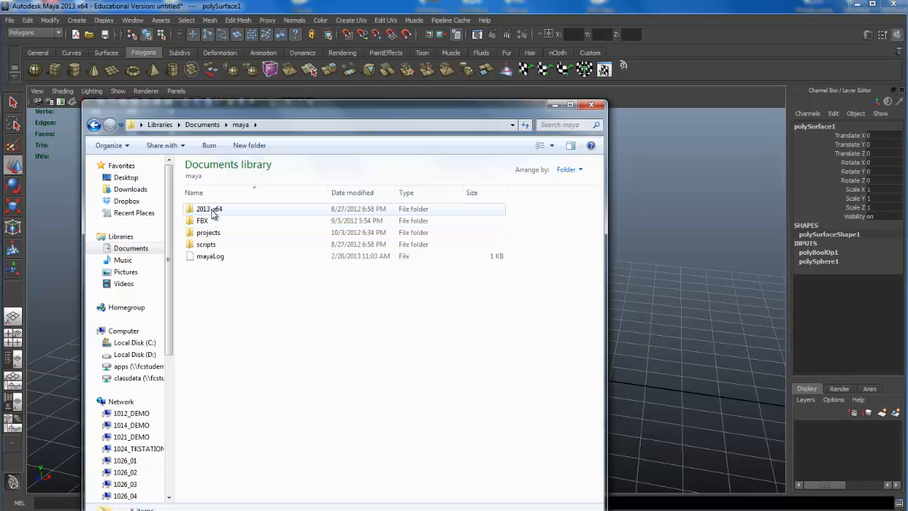
double_click(212, 210)
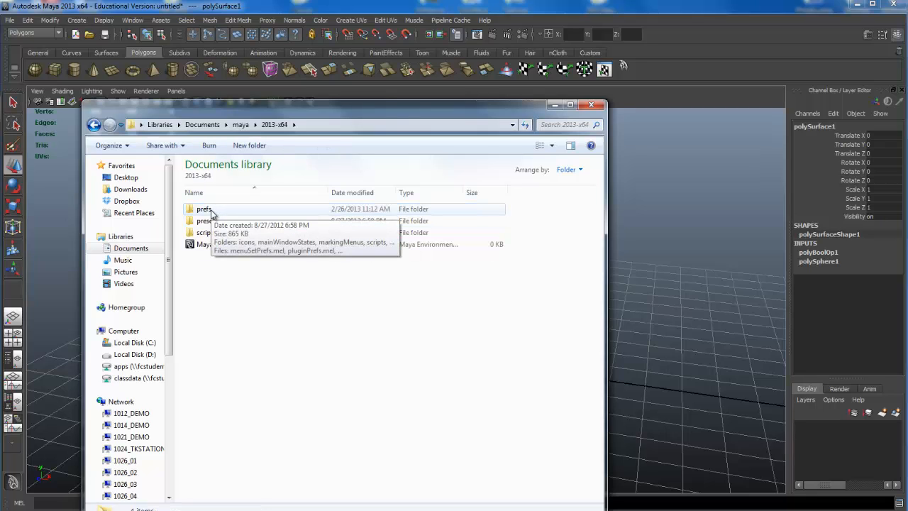
left_click(591, 104)
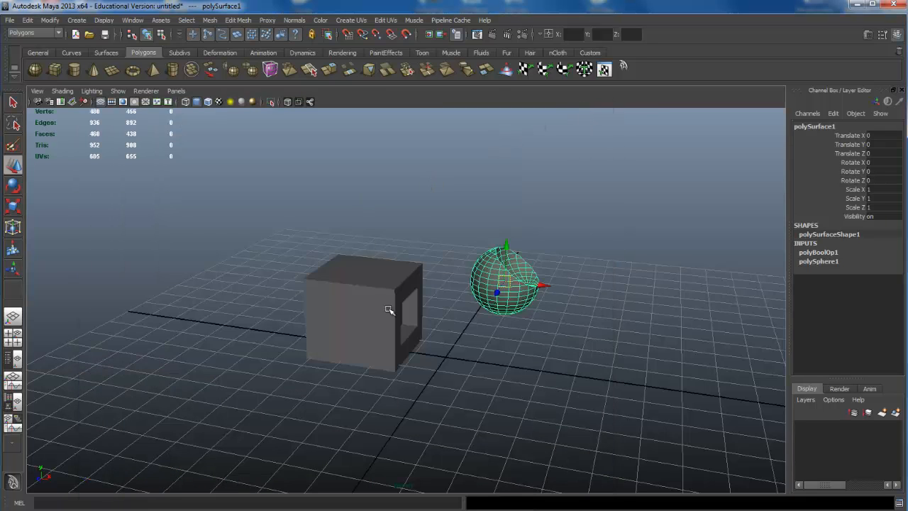
left_click_drag(439, 254, 454, 285, "alt")
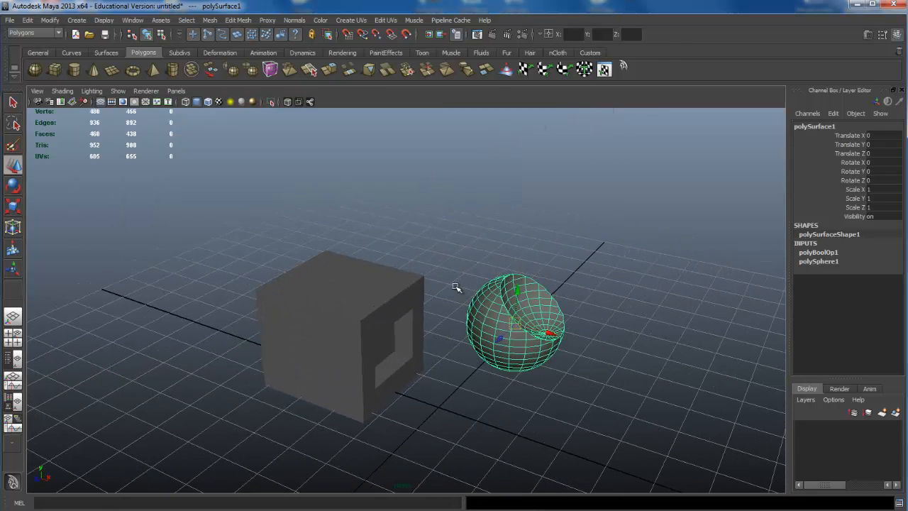